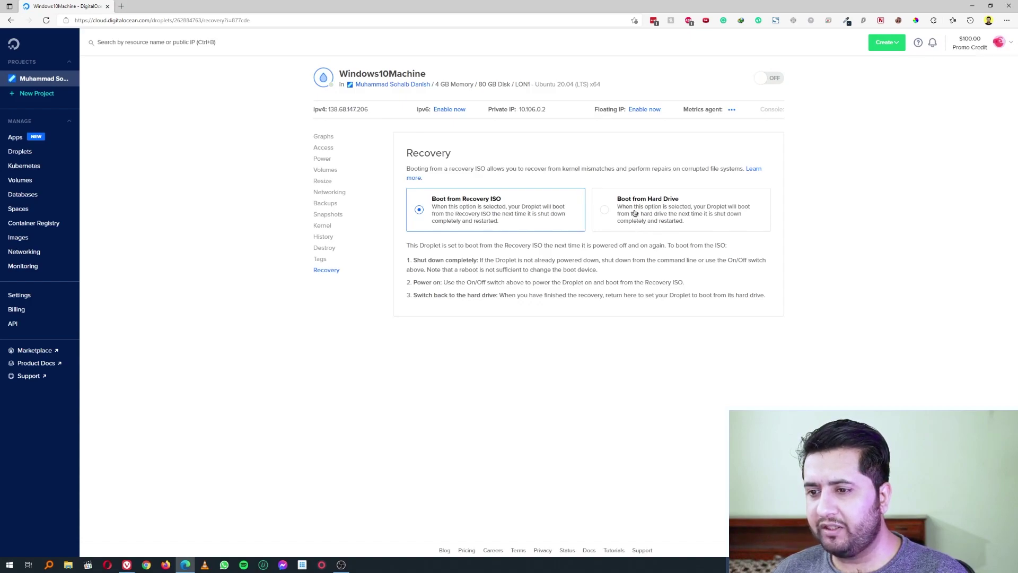
- Set Windows10Machine to boot from its hard drive, power it on, and launch its web console
click(607, 213)
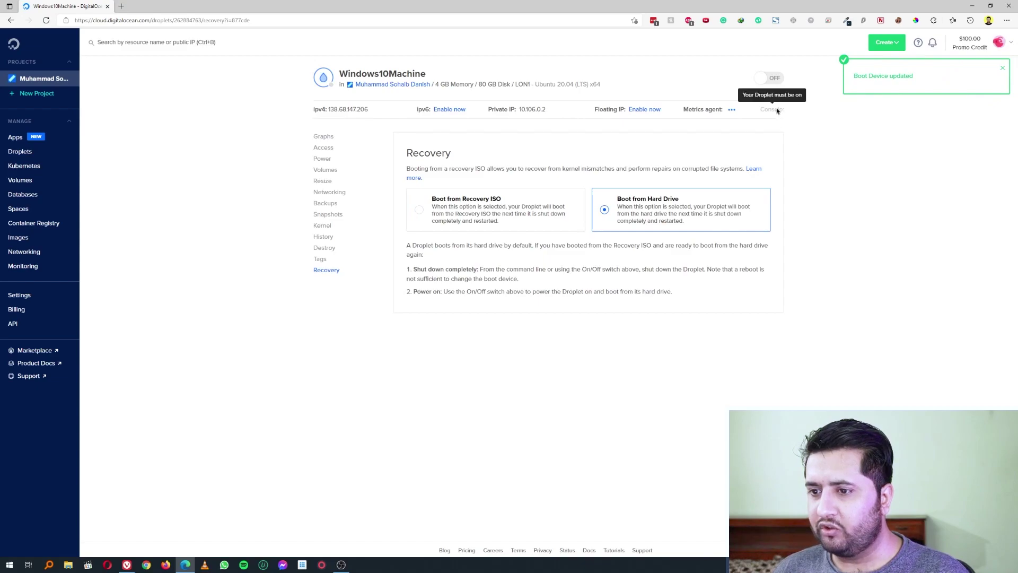
click(772, 80)
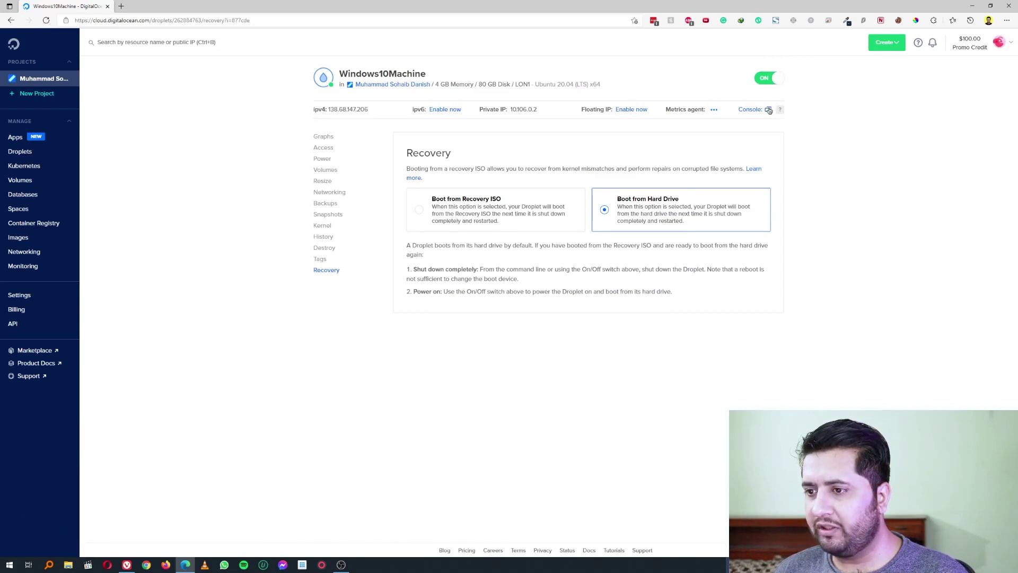
click(769, 110)
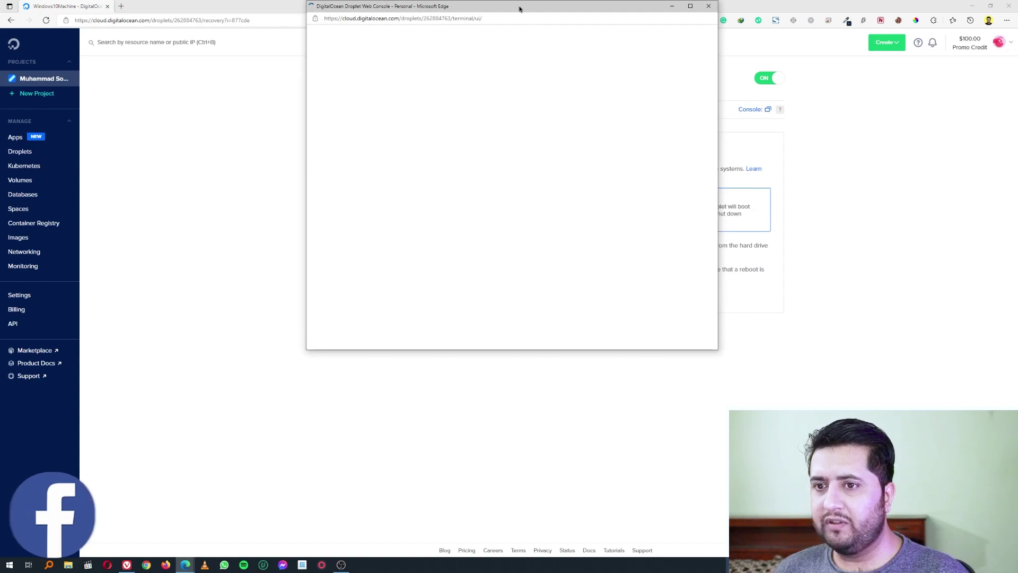
- Get past the console lock screen and sign in as Administrator with the account password
drag(517, 23, 514, 63)
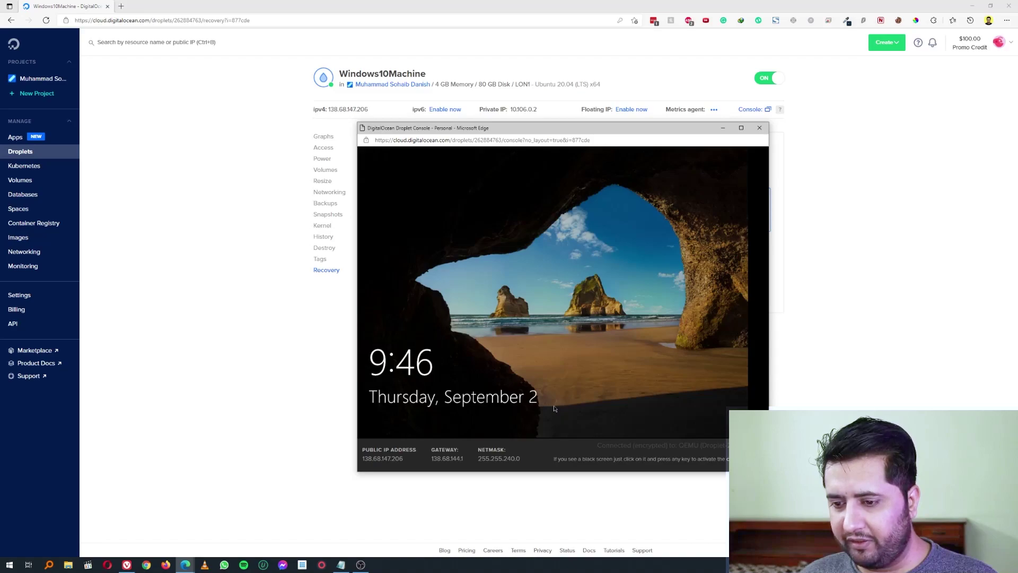
click(556, 245)
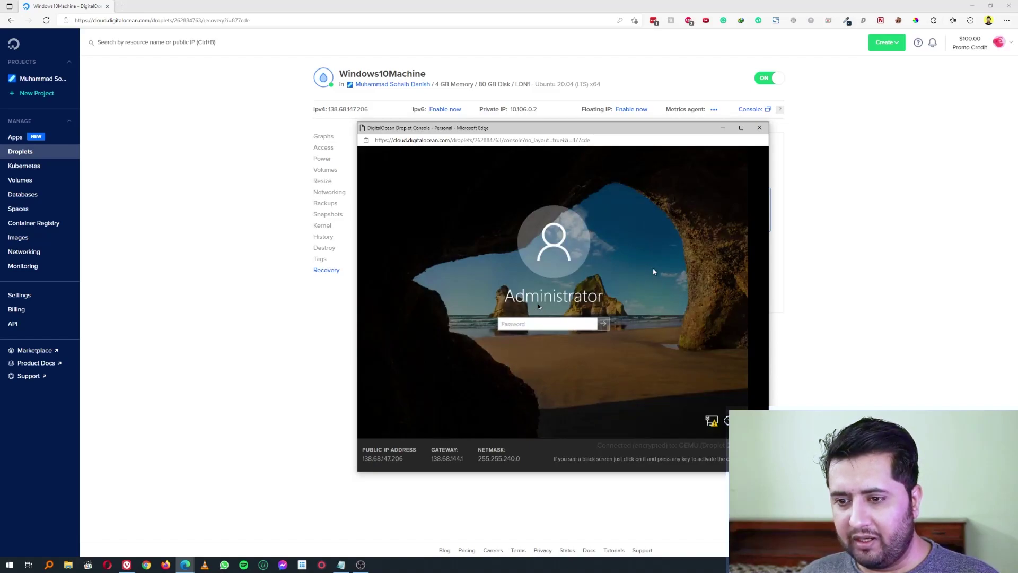
click(341, 565)
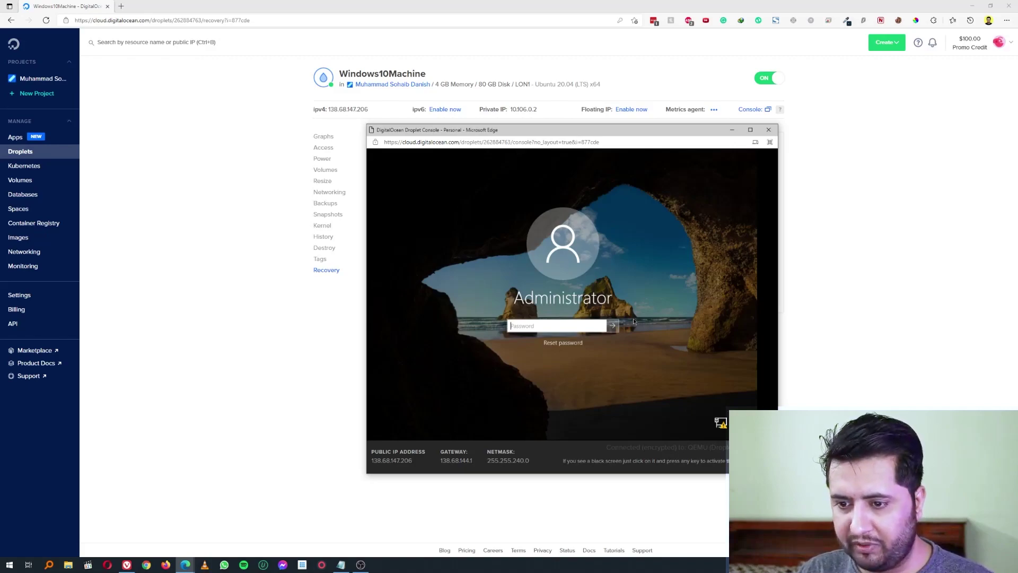
text(*************)
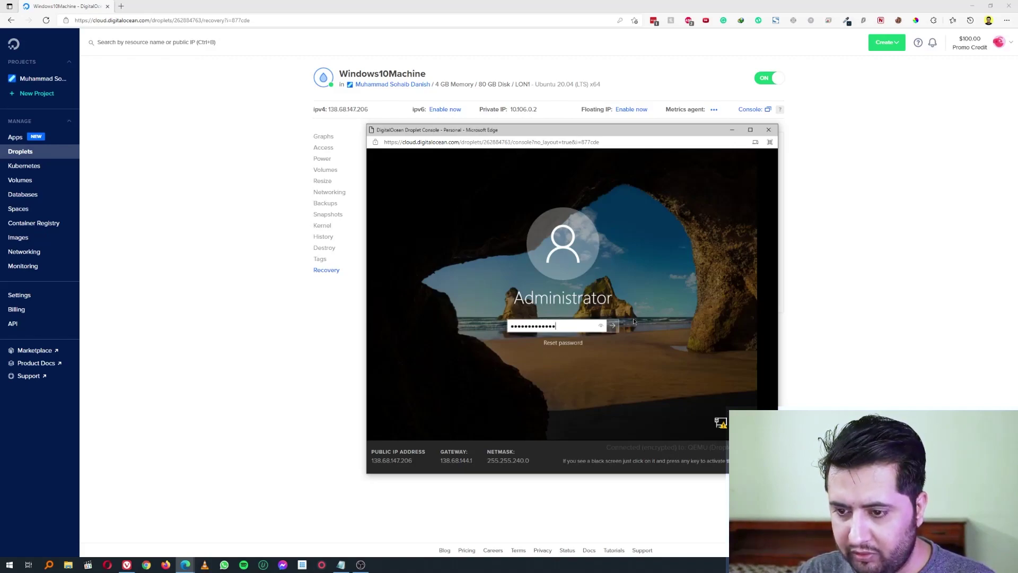
key(Return)
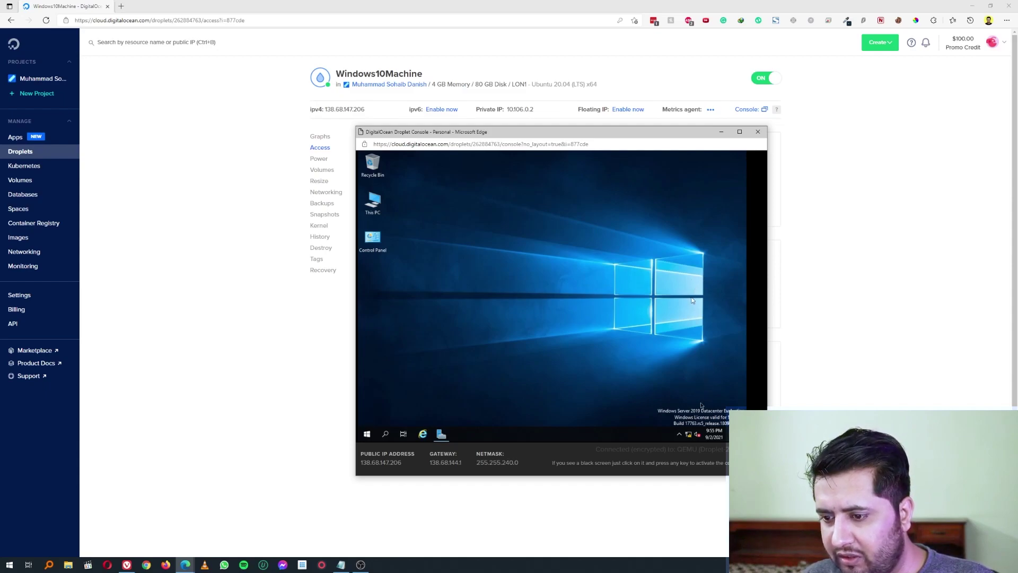
- From the network tray settings, open the Internet Protocol Version 4 properties of Ethernet 2
right_click(695, 434)
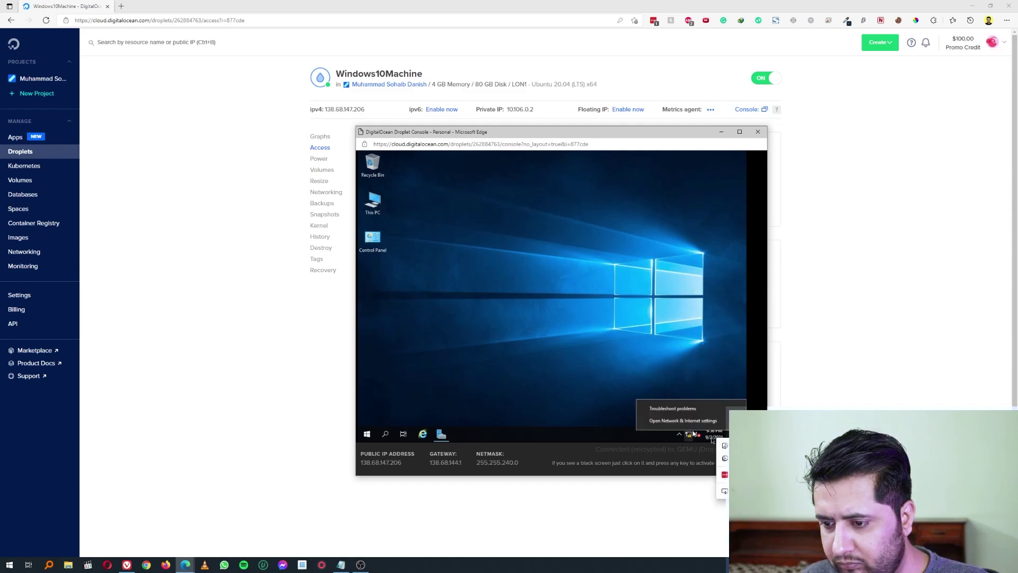
click(683, 420)
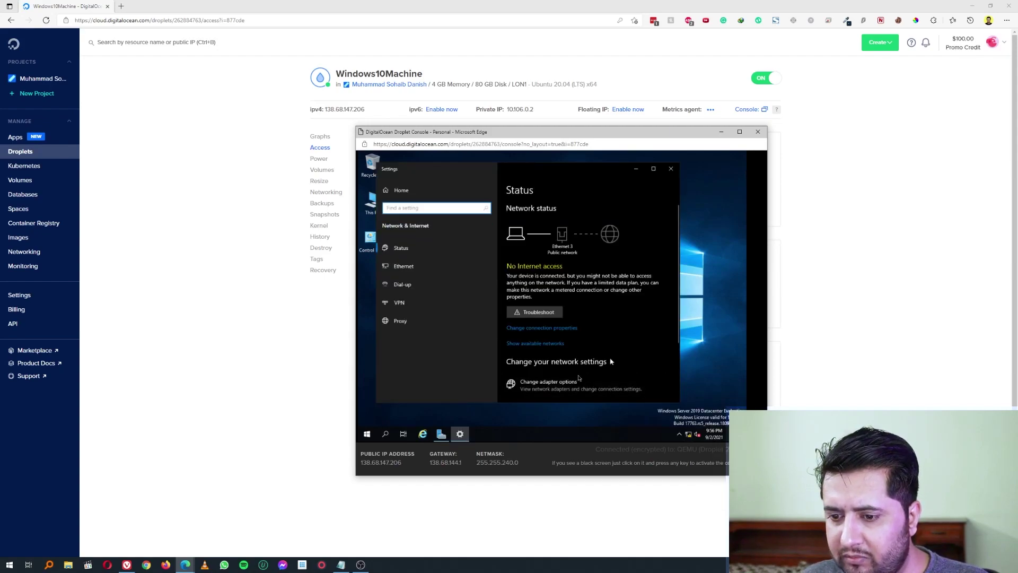
click(560, 385)
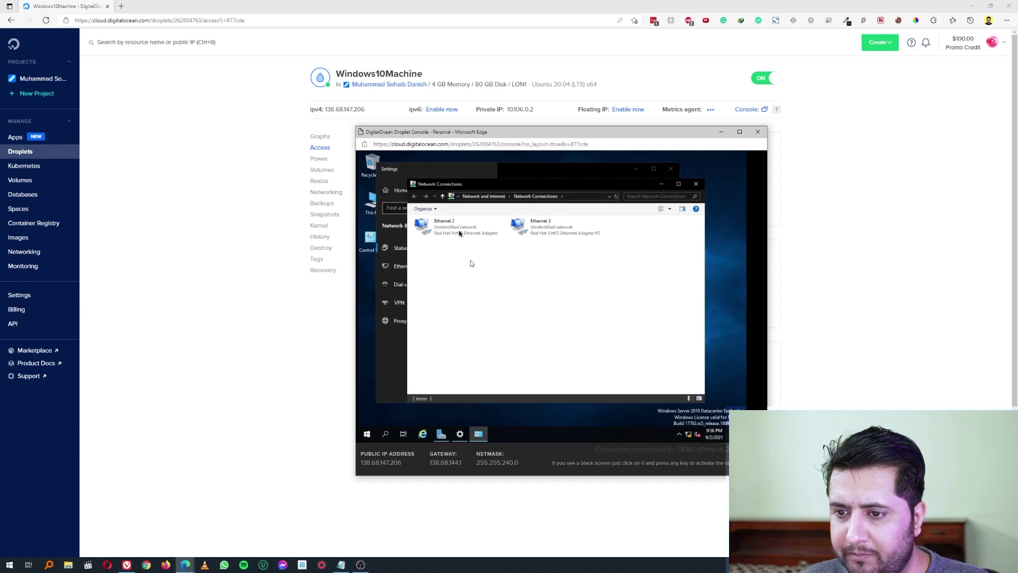
click(441, 234)
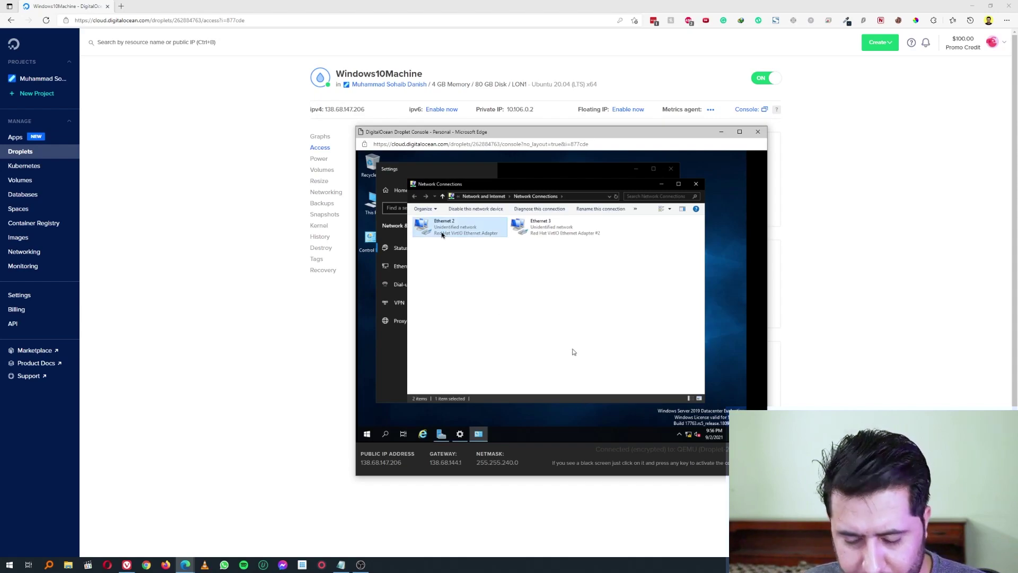
double_click(442, 235)
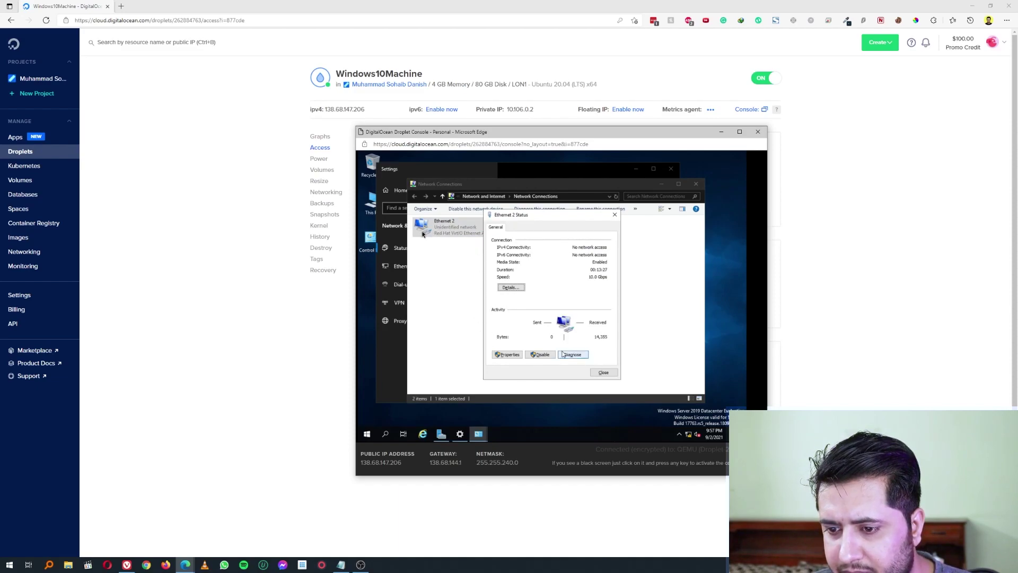
click(519, 355)
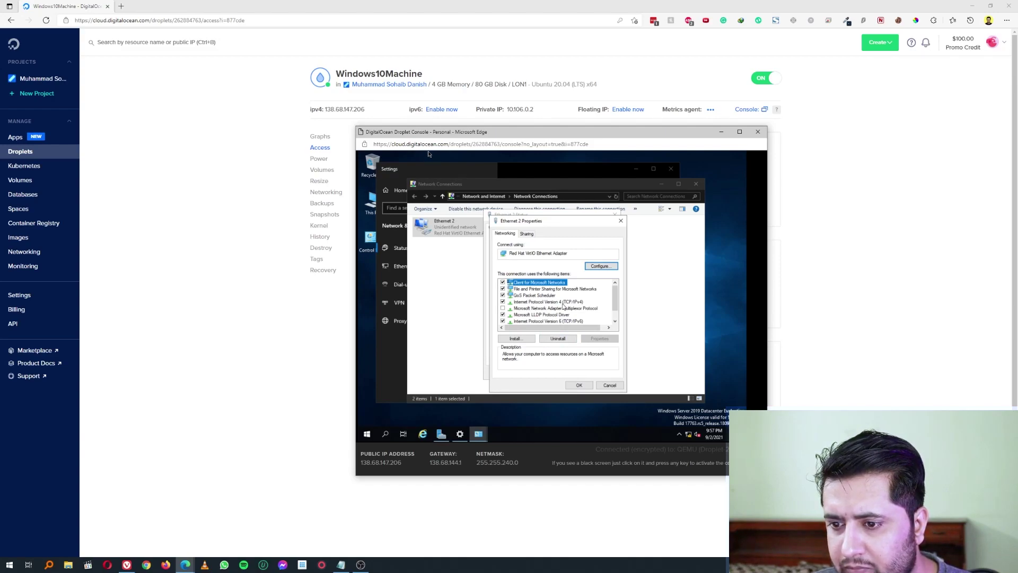
double_click(564, 303)
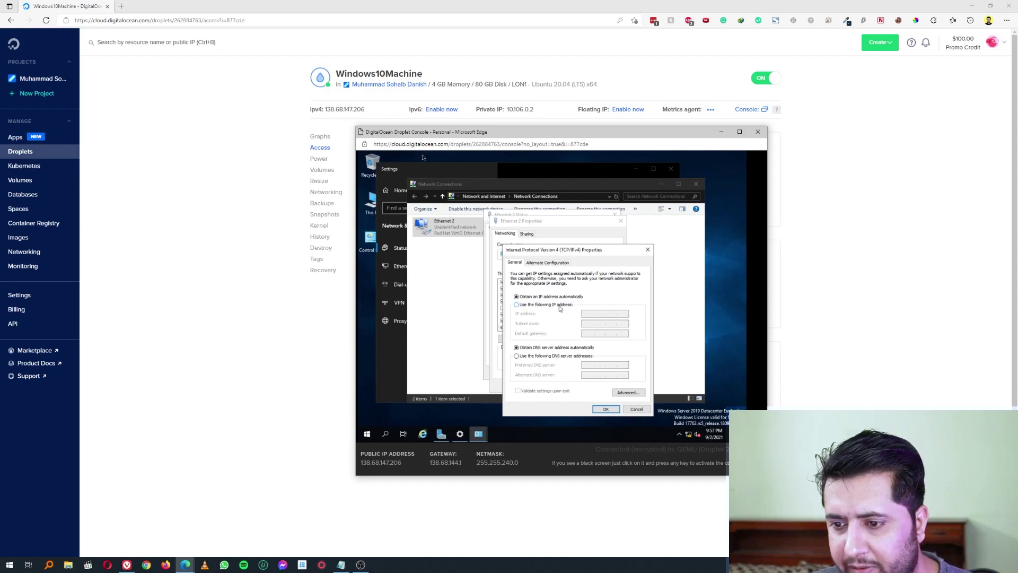
- Give Ethernet 2 static IP 138.68.147.206, mask 255.255.240.0, gateway 138.68.144.1, DNS 8.8.8.8/8.8.4.4
click(560, 307)
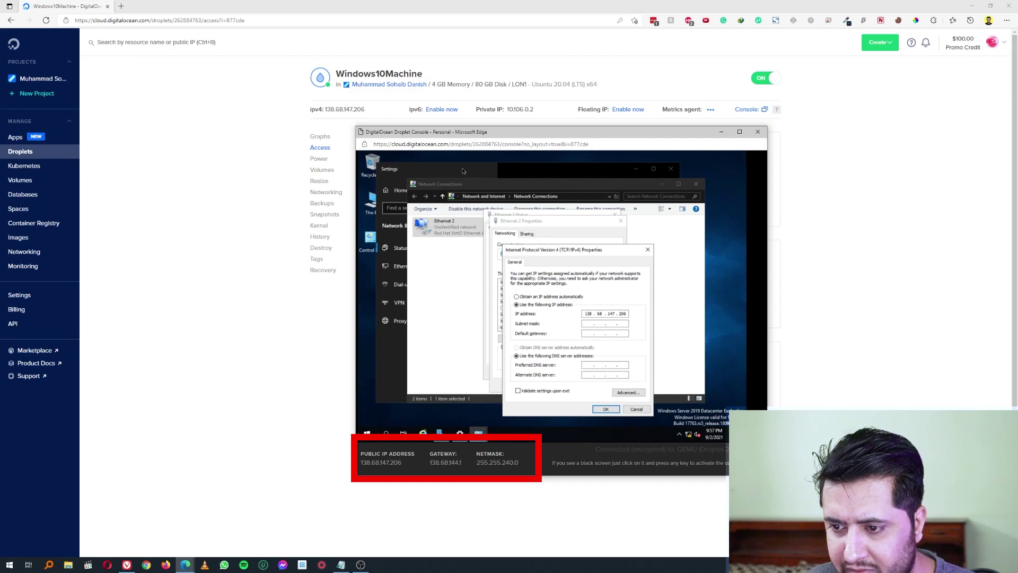
key(Tab)
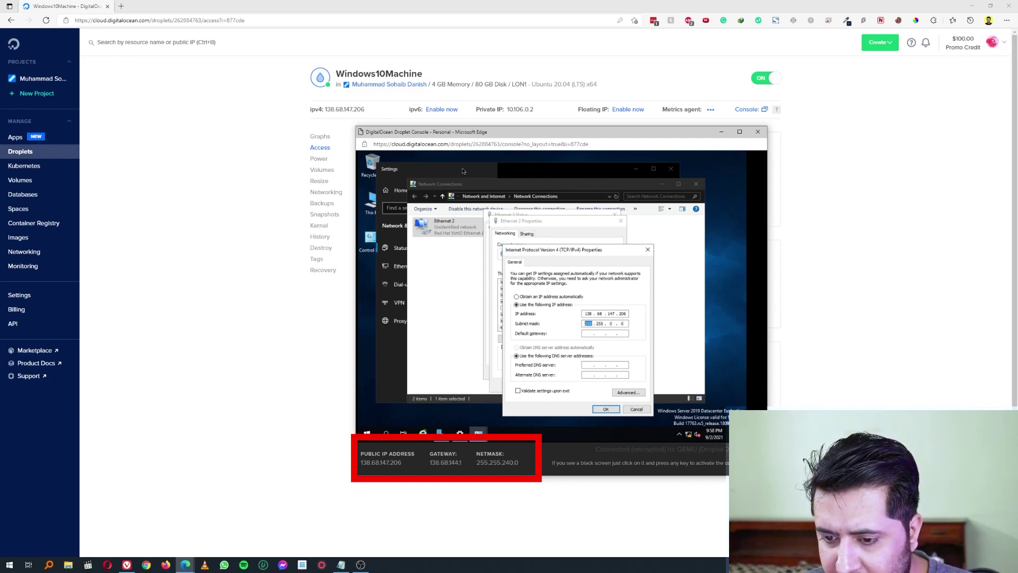
text(255)
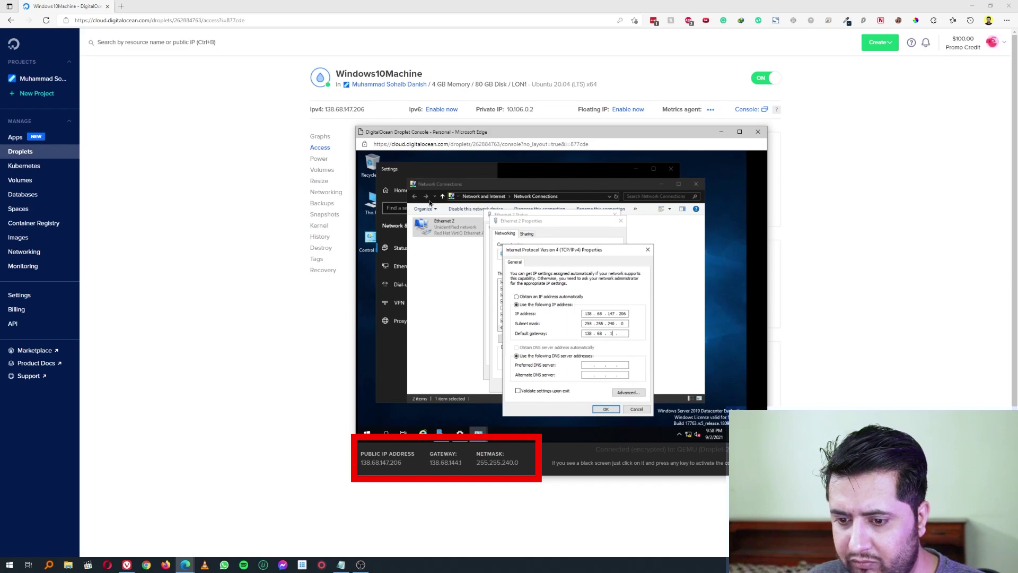
text(44 . 1)
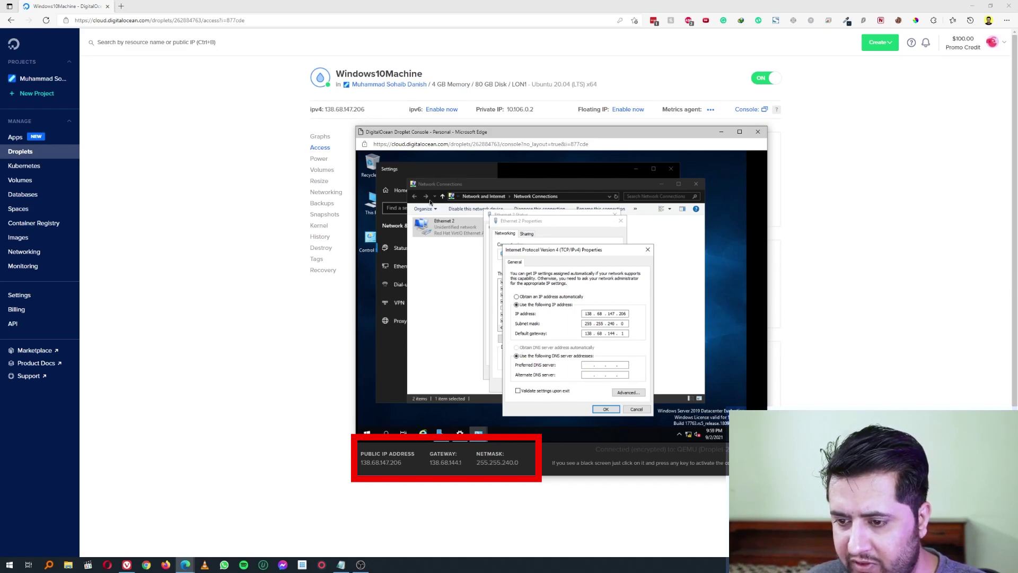
key(Tab)
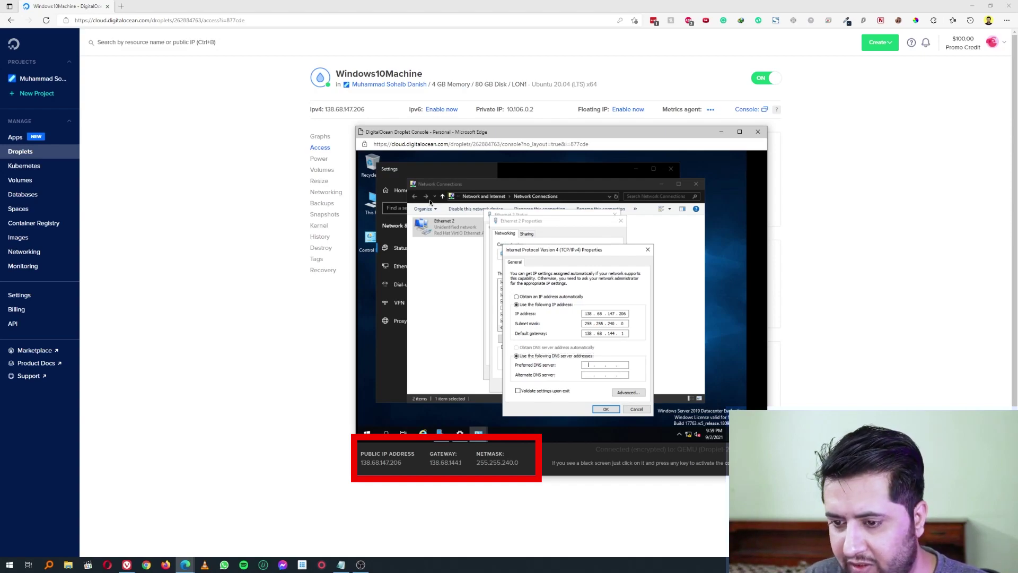
key(Tab)
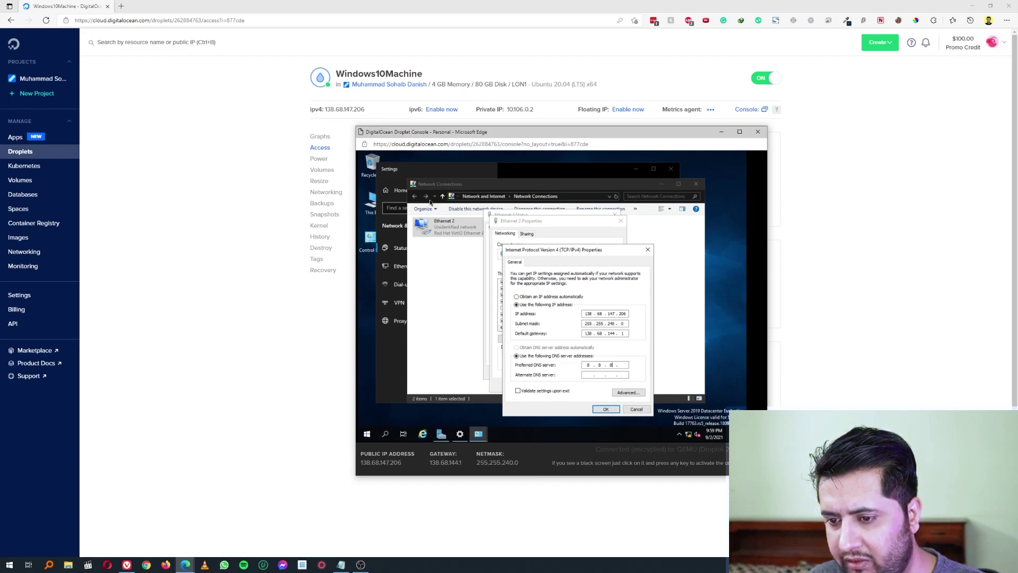
text(8)
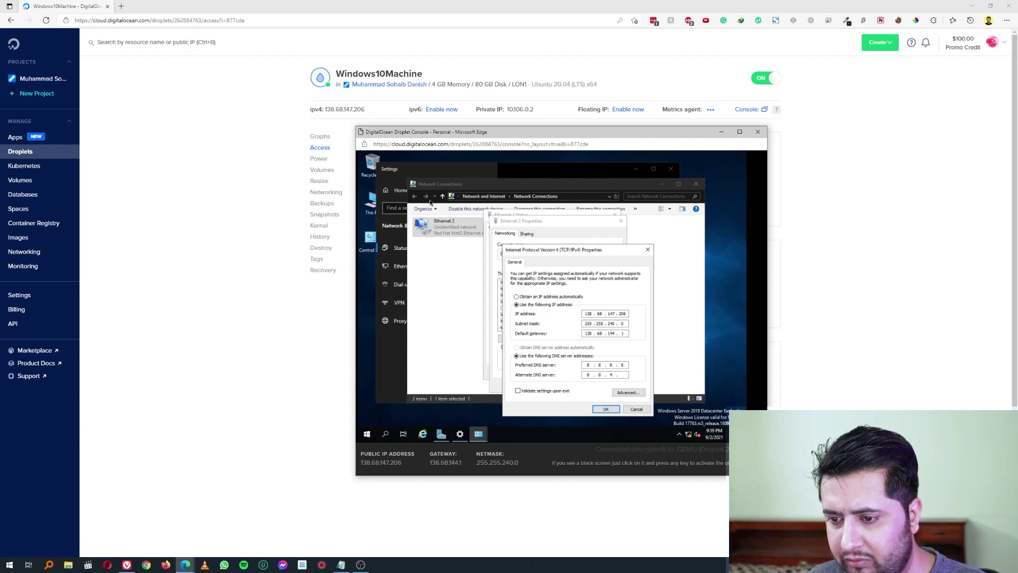
text(4)
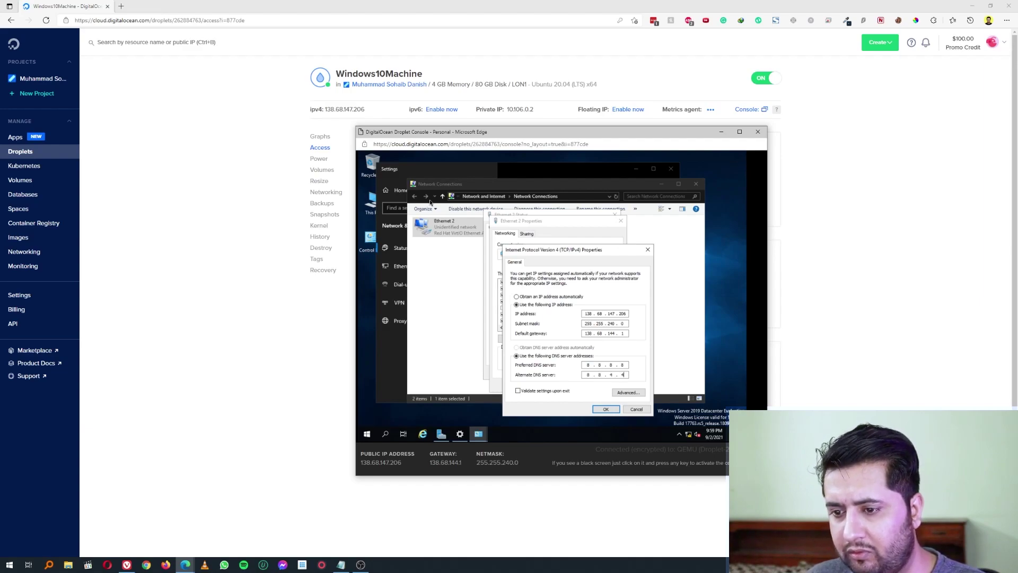
key(Return)
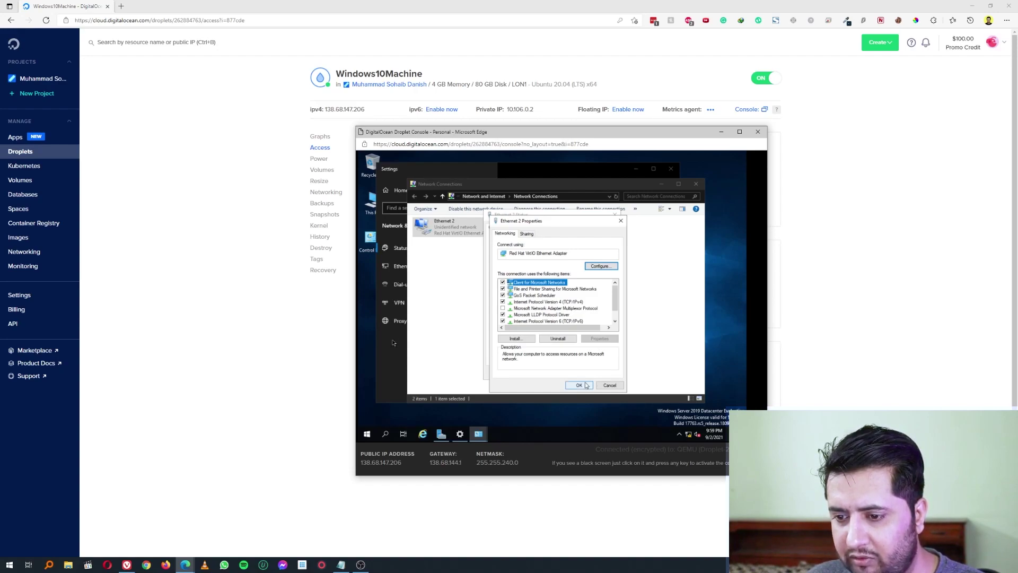
- Apply the Ethernet 2 properties and decline making the PC discoverable on the network
click(586, 385)
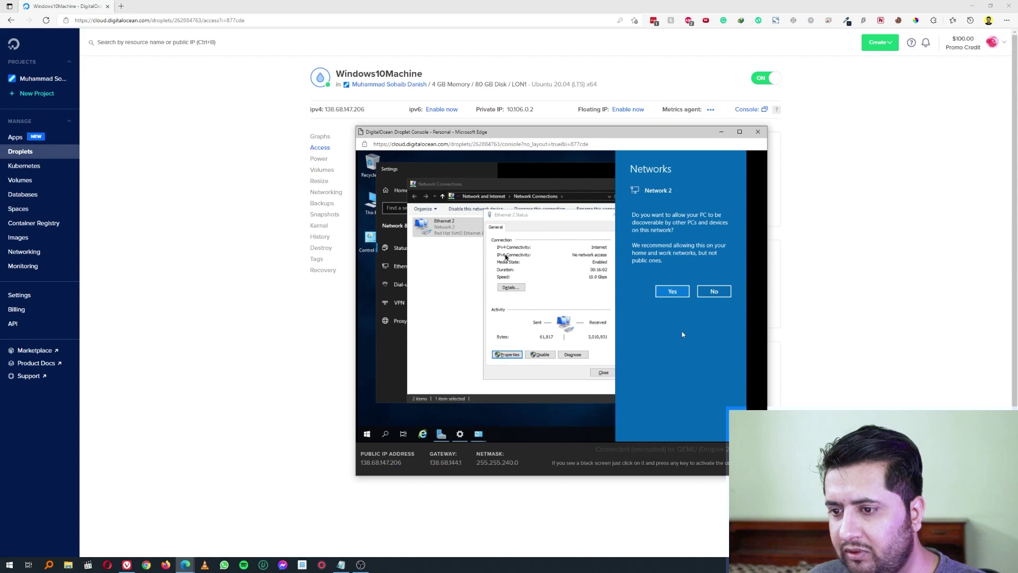
click(707, 294)
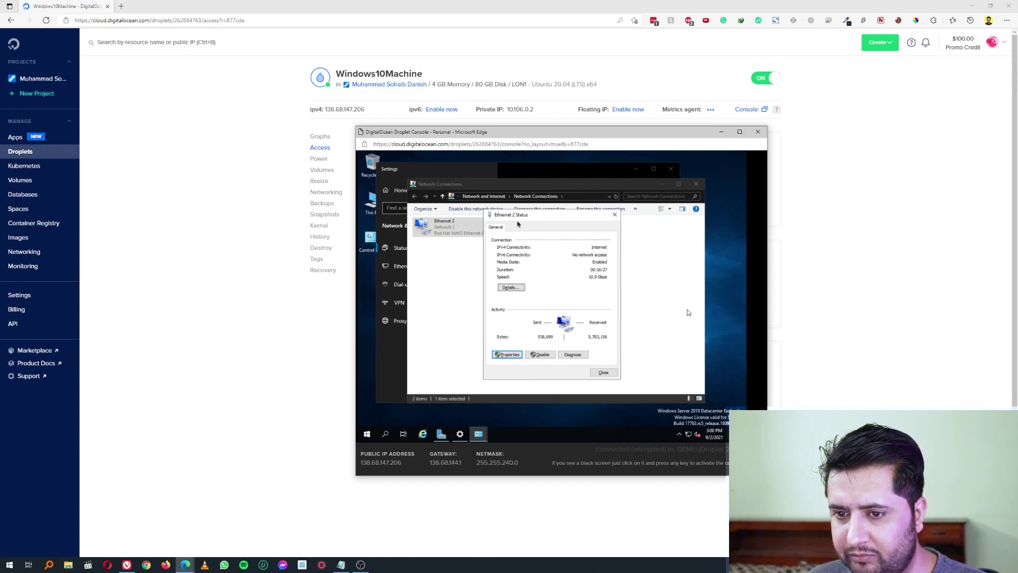
click(9, 565)
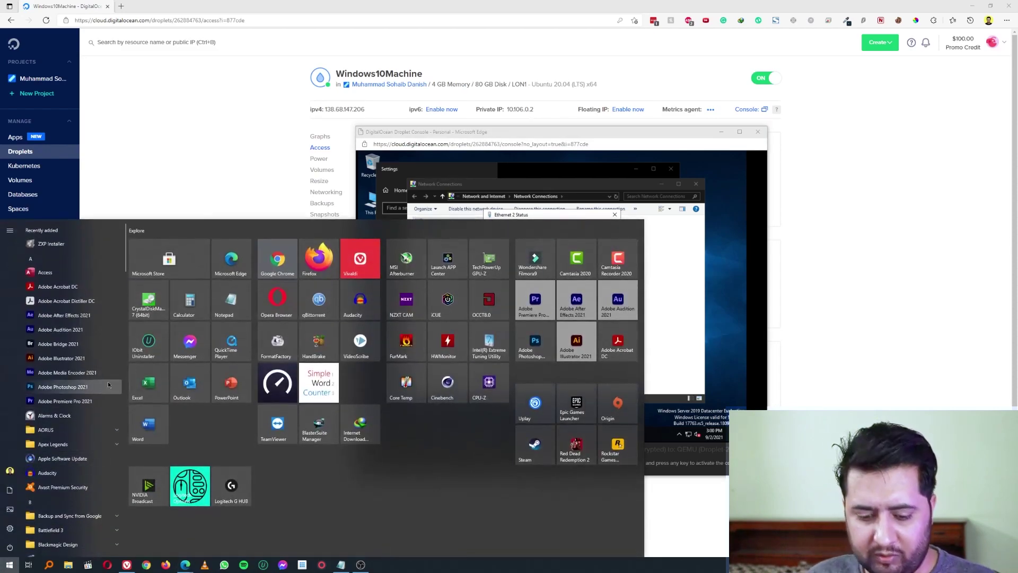
- Launch Remote Desktop Connection from an rdp search and try connecting with the pasted computer name
text(rdp)
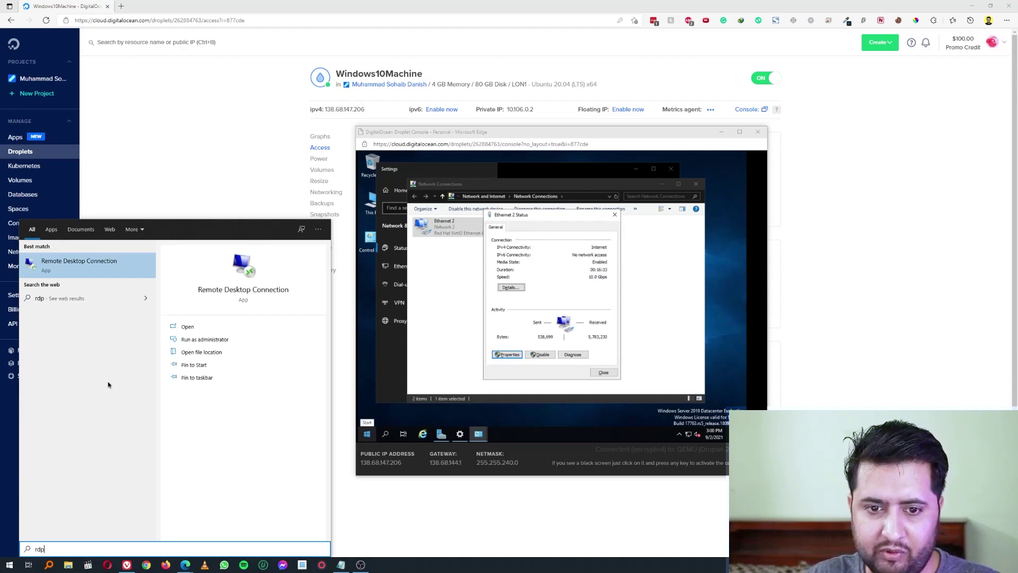
click(91, 275)
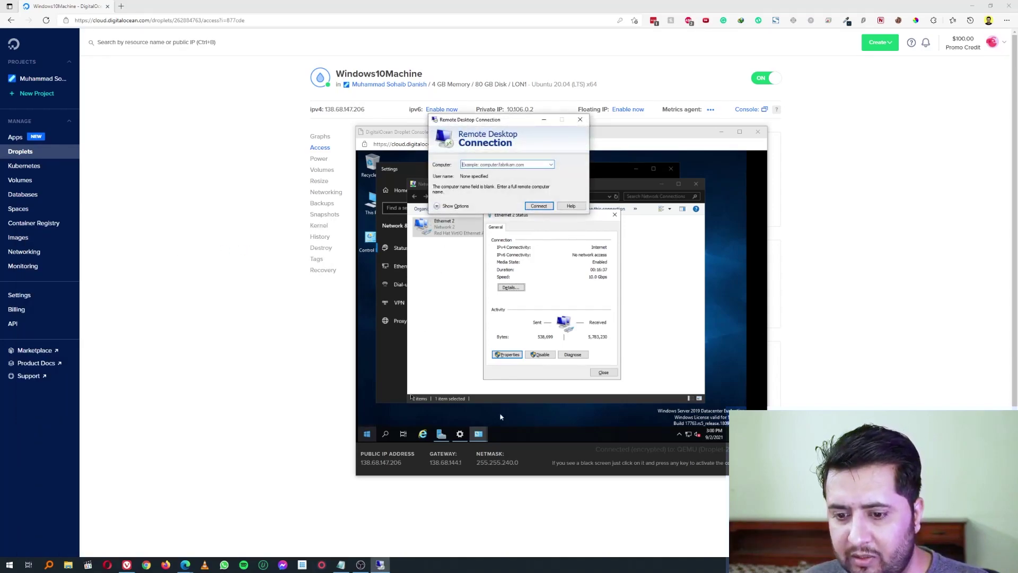
drag(402, 463, 362, 464)
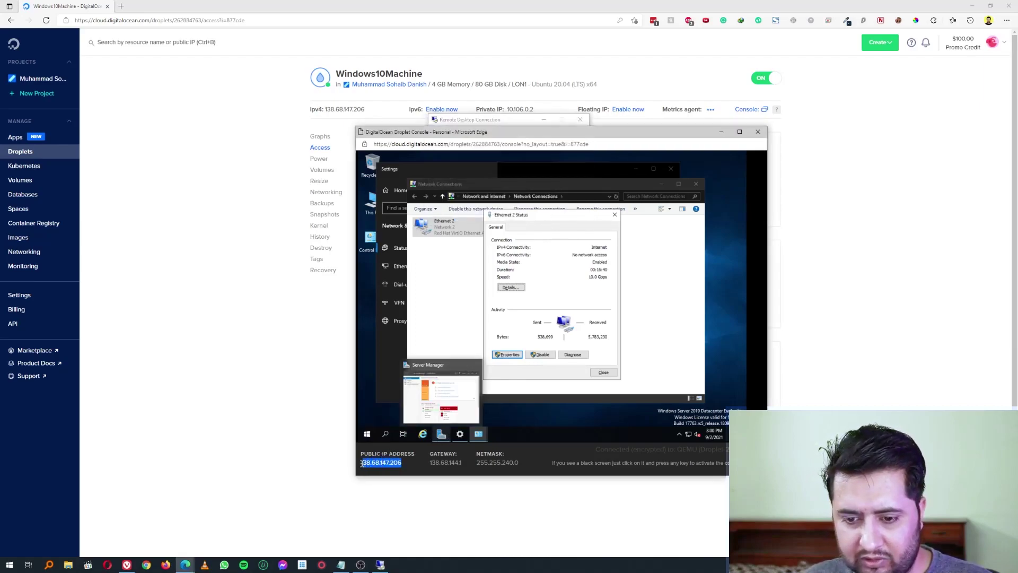
click(381, 564)
click(486, 165)
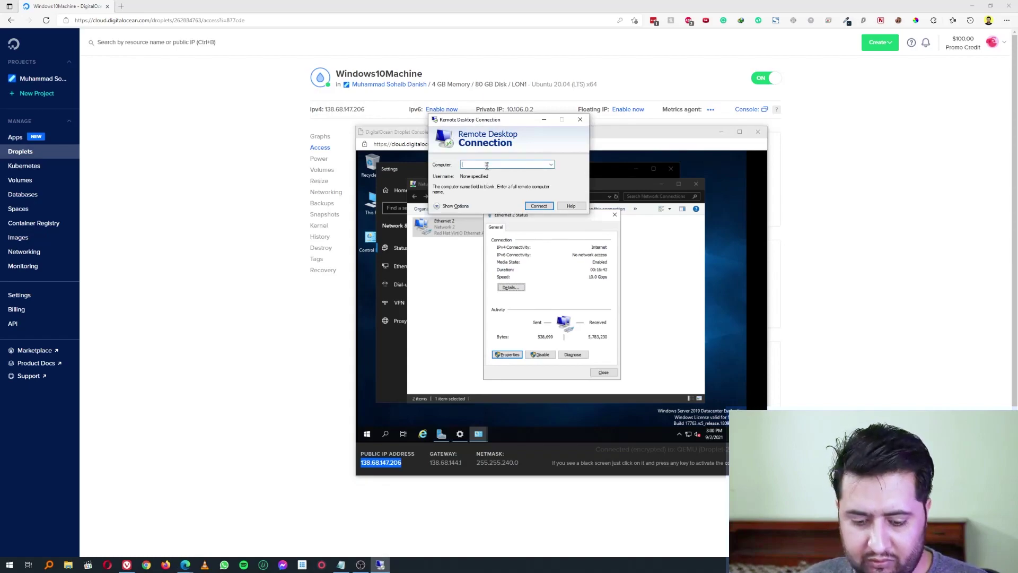
click(537, 206)
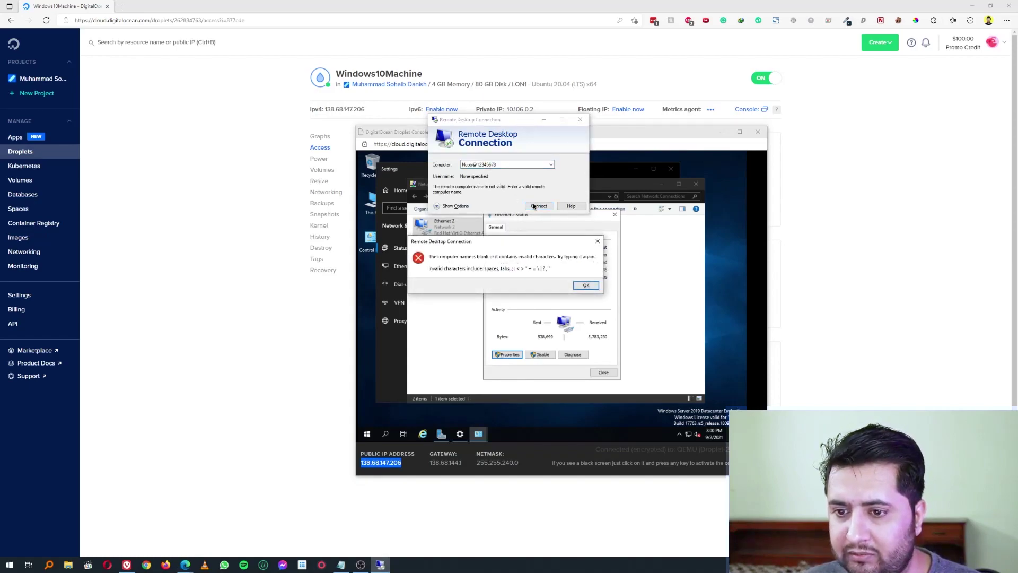
- Replace the invalid computer name with the copied public IP 138.68.147.206 and connect
click(586, 285)
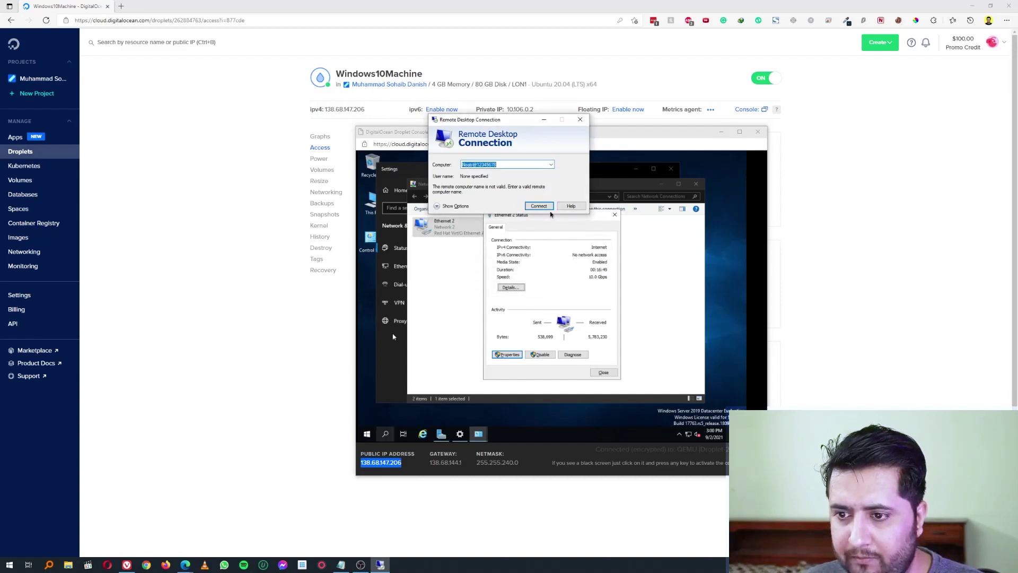
right_click(381, 462)
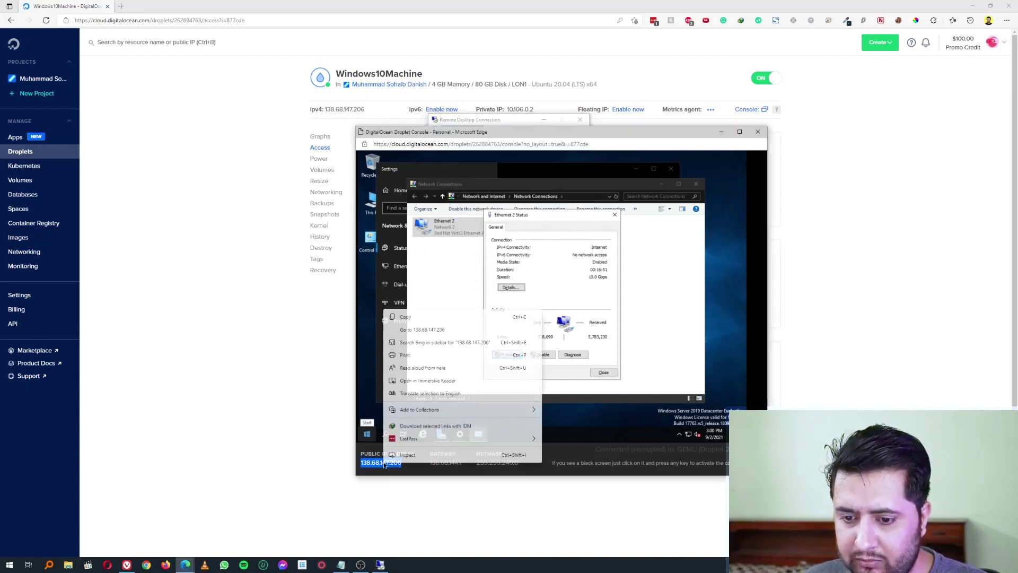
click(400, 318)
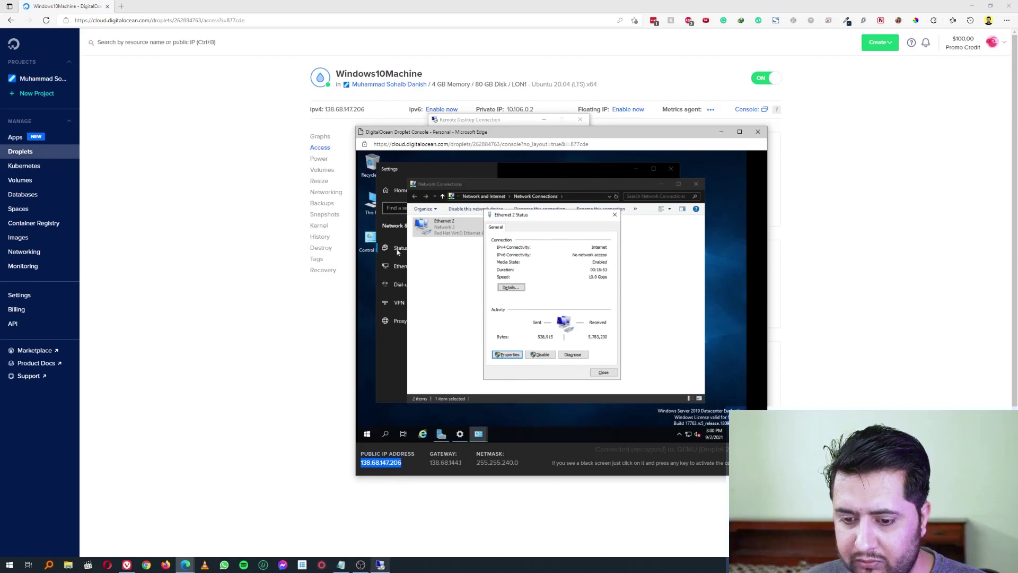
click(380, 564)
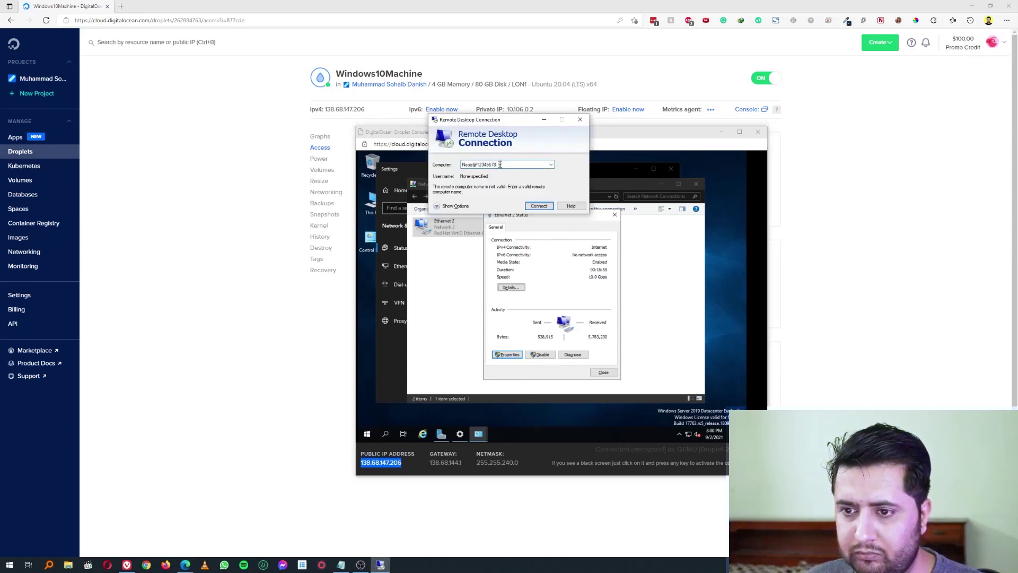
mouse_move(462, 164)
mouse_down()
mouse_move(508, 165)
mouse_move(453, 167)
mouse_up()
key(ctrl+v)
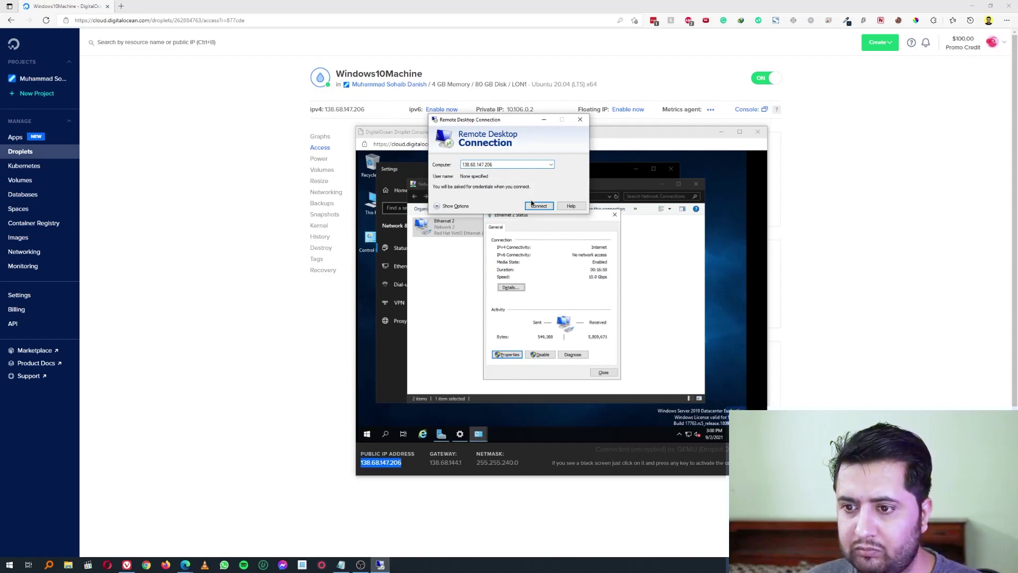
click(532, 204)
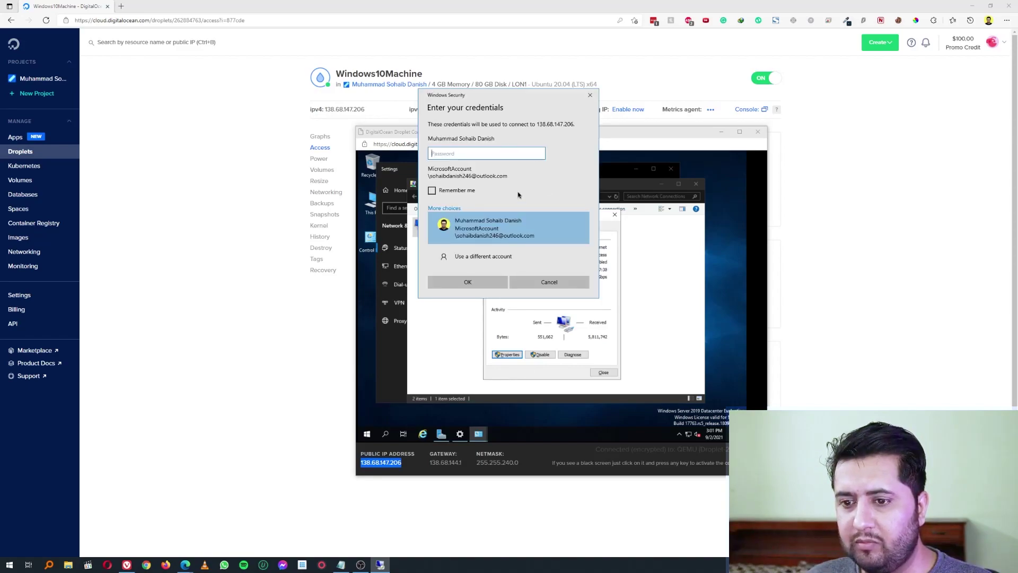
- Submit different-account credentials, Administrator and the account password, without remembering them
click(478, 259)
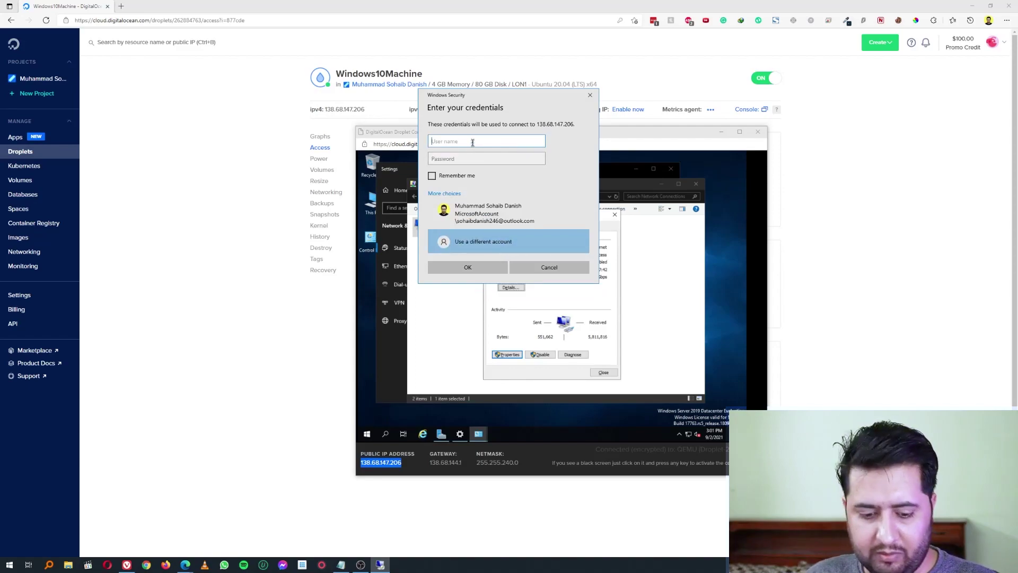
text(Administrator)
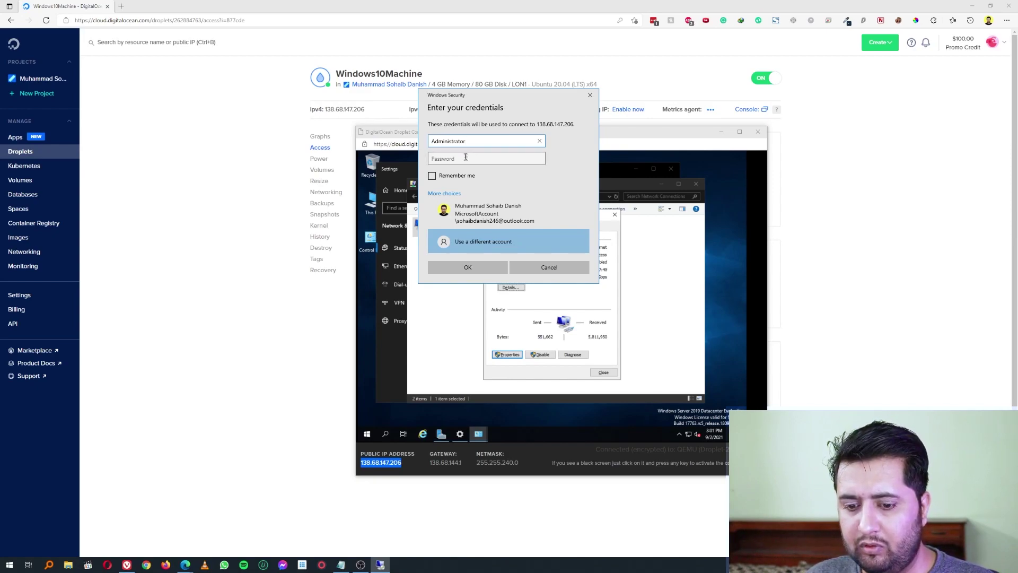
click(465, 158)
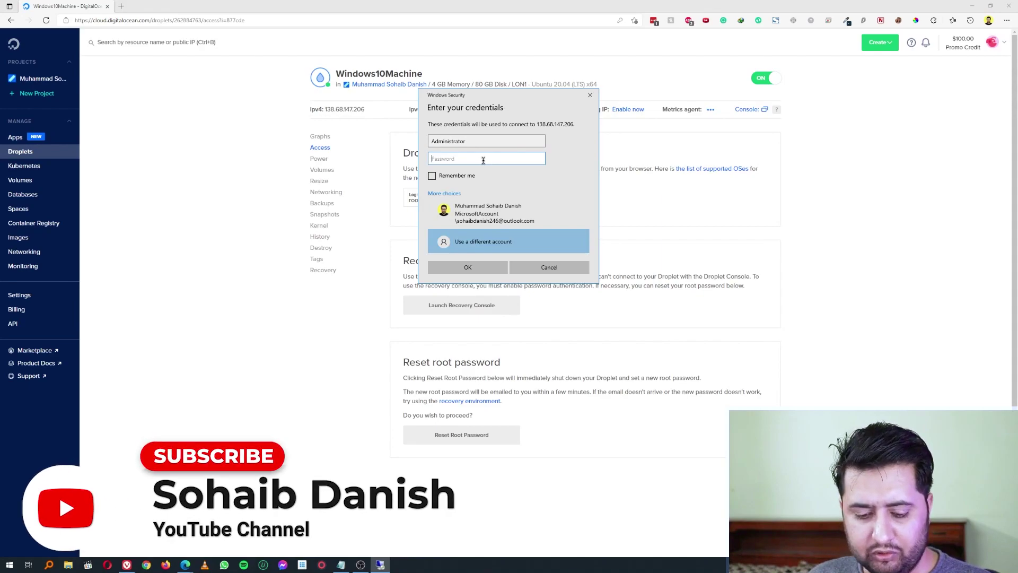
key(ctrl+v)
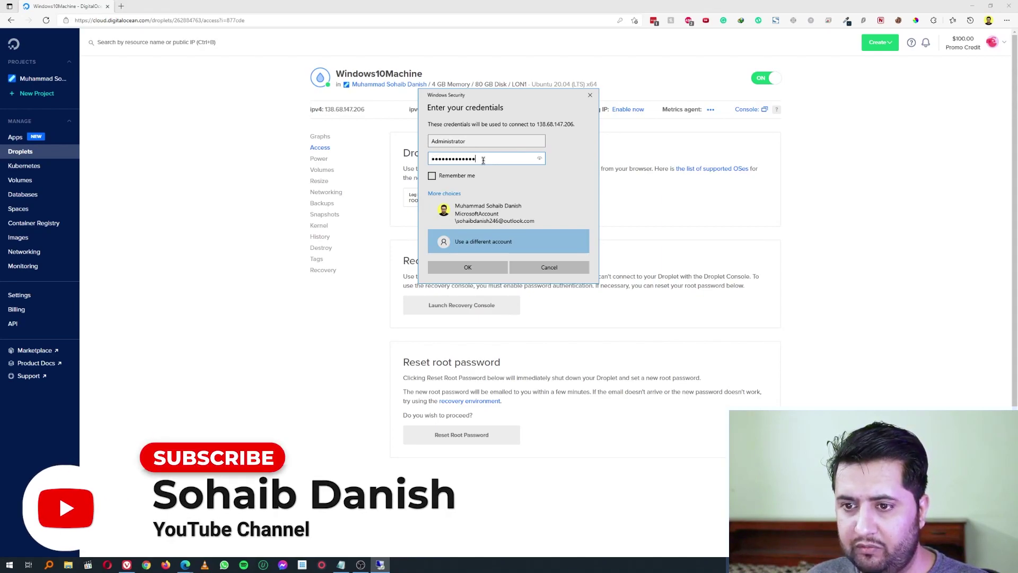
click(432, 176)
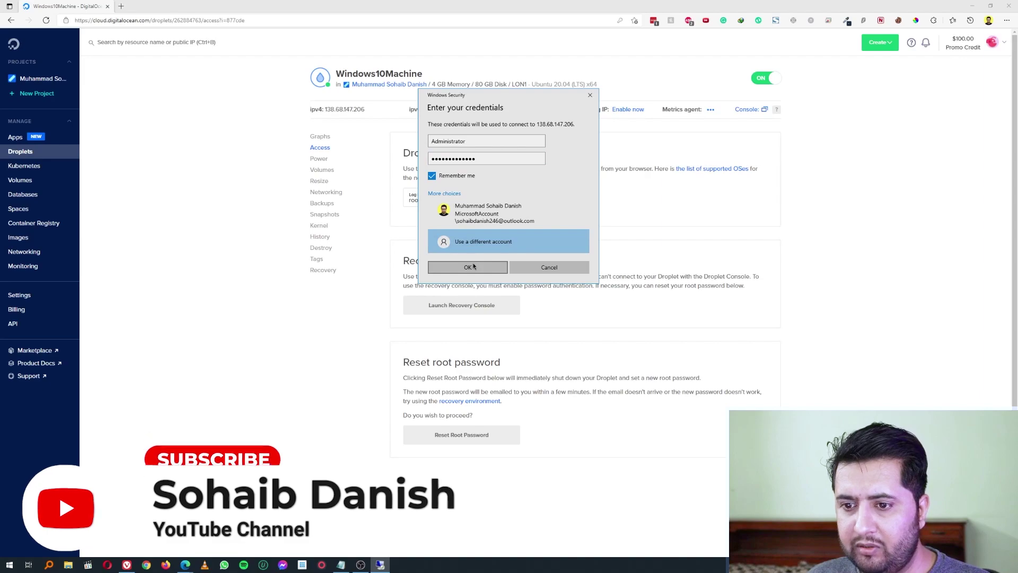
click(432, 175)
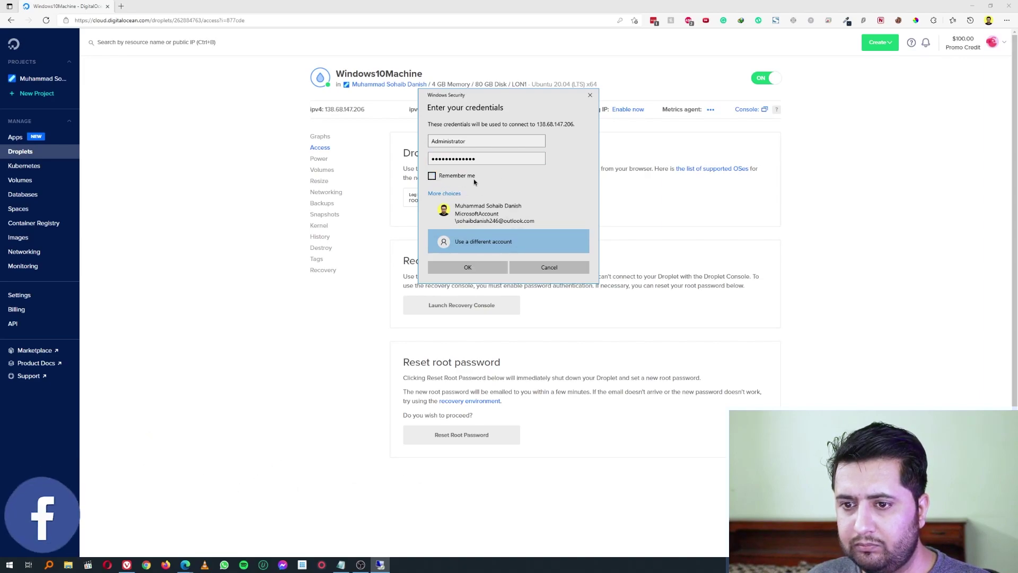
click(469, 267)
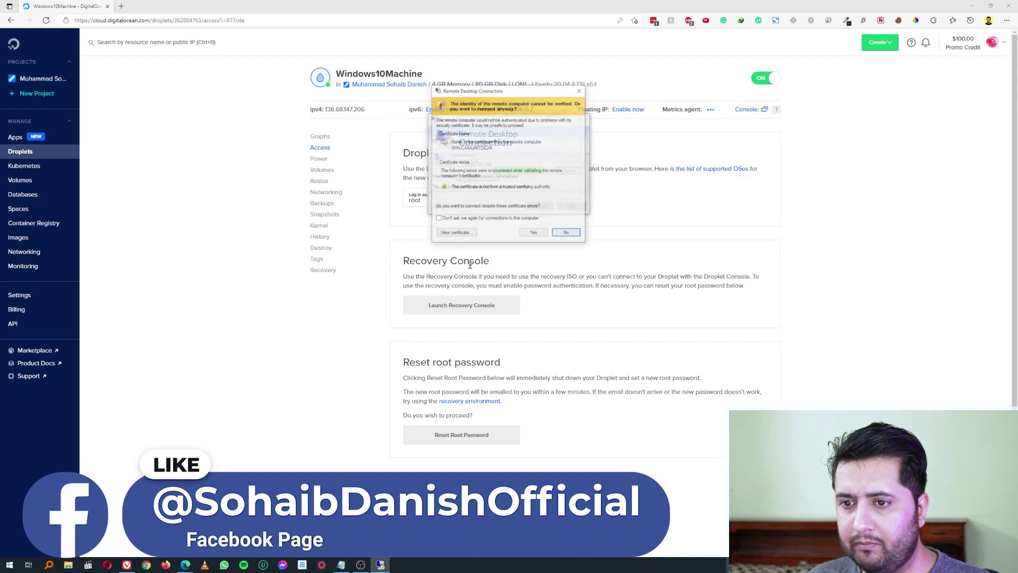
- Accept the server certificate and turn off future warnings for this computer
click(438, 219)
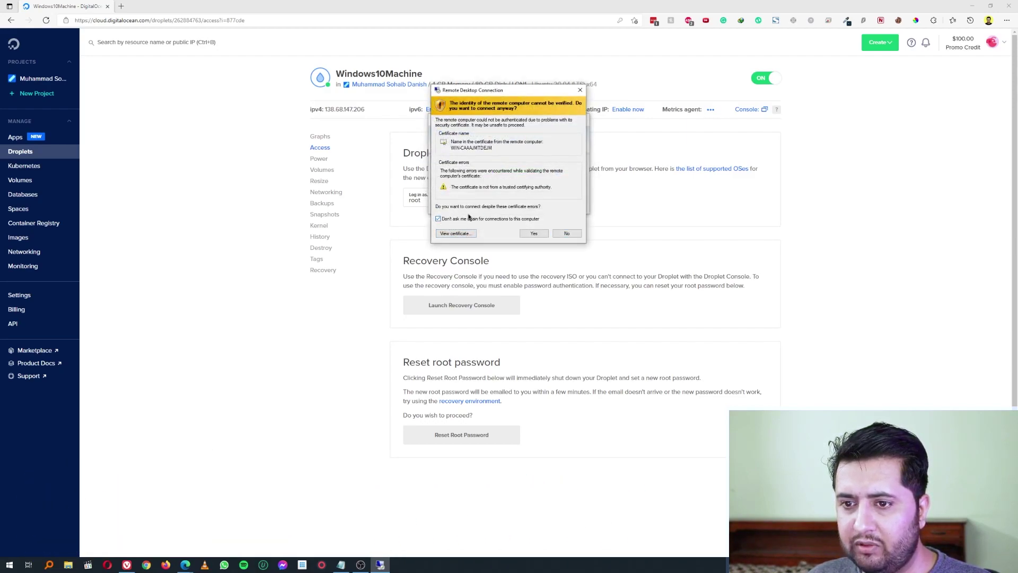
click(531, 233)
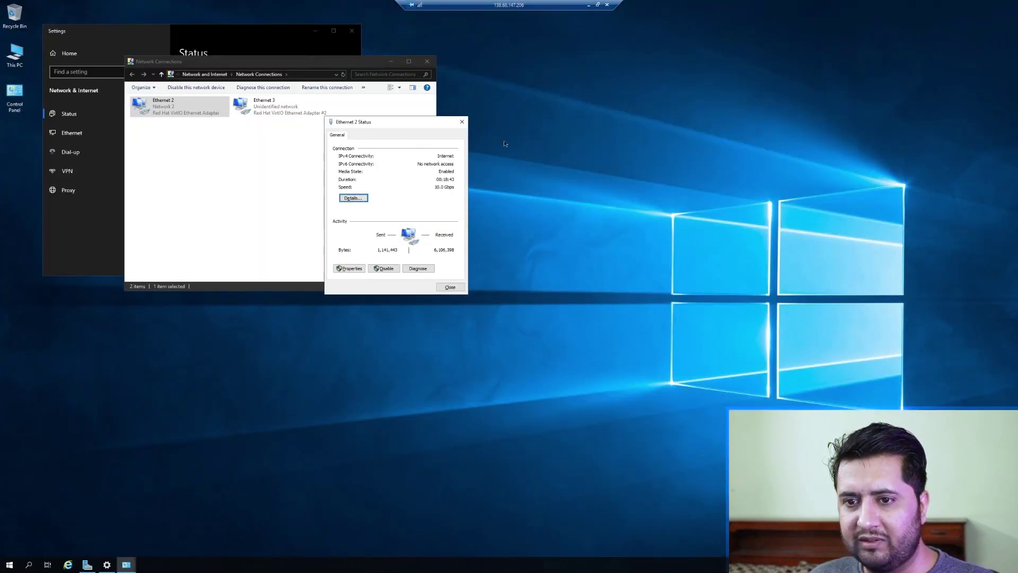
- On the remote desktop, close the Ethernet 2 status and Network Connections windows, then minimize Settings
drag(395, 125, 541, 155)
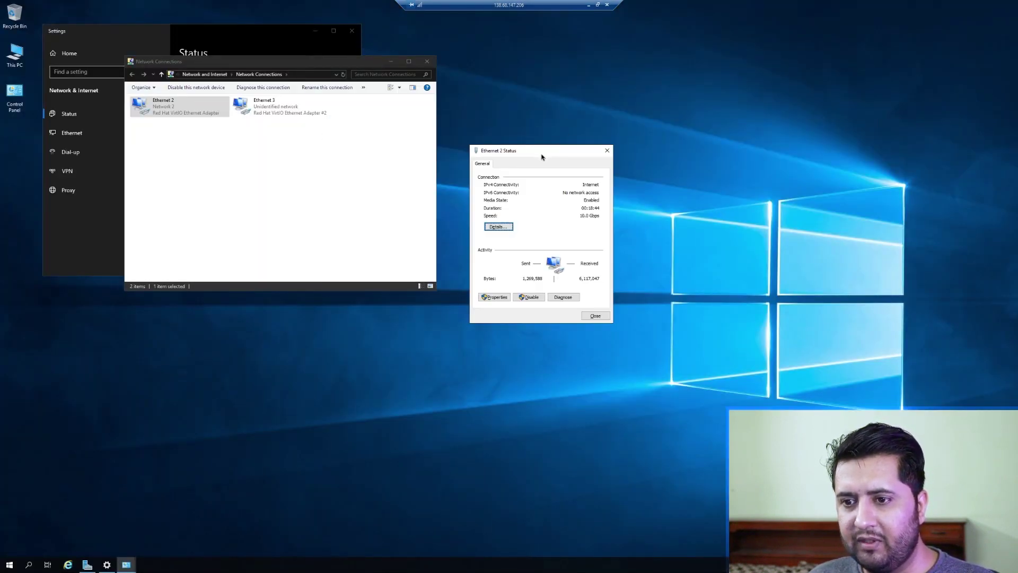
click(606, 151)
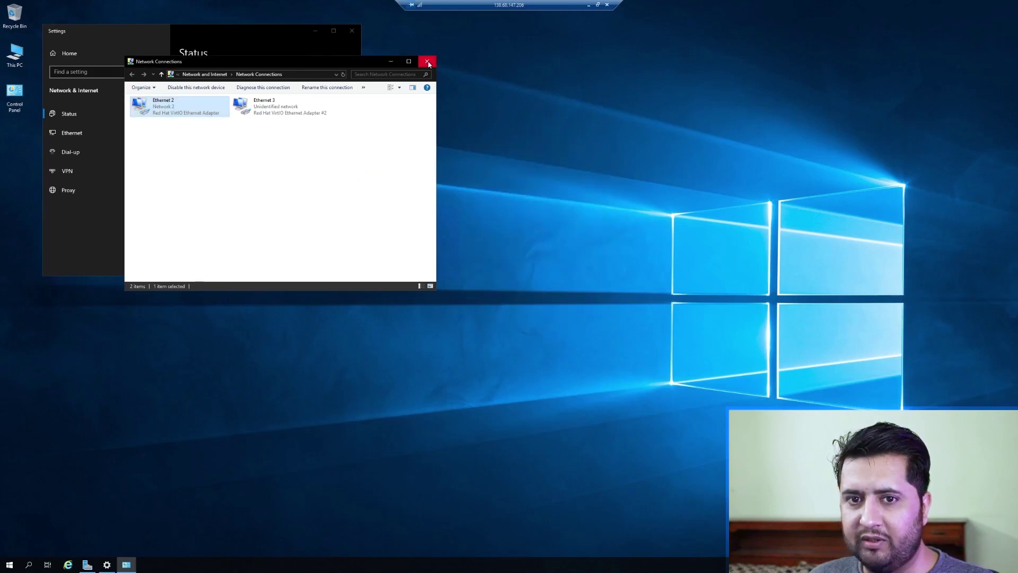
click(427, 62)
click(320, 30)
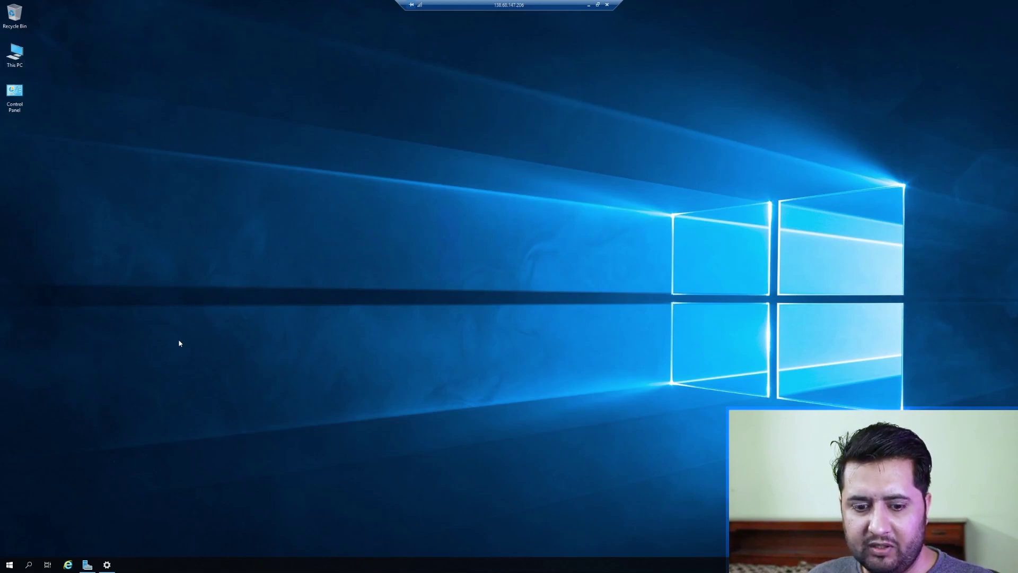
- Close the browser's Droplet Console window, minimize Edge, and return to the full-screen RDP session
click(589, 5)
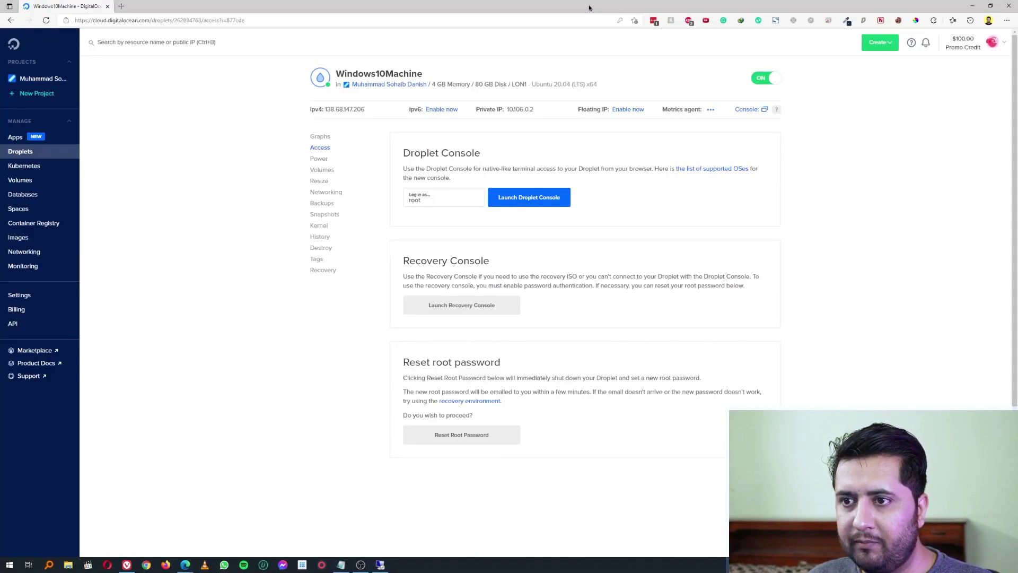
mouse_move(186, 565)
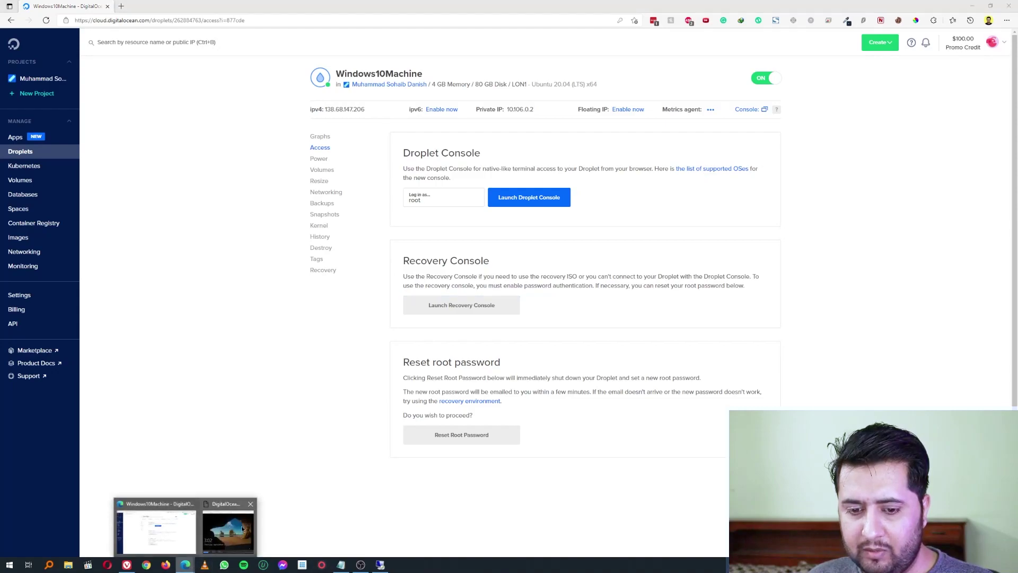
click(228, 528)
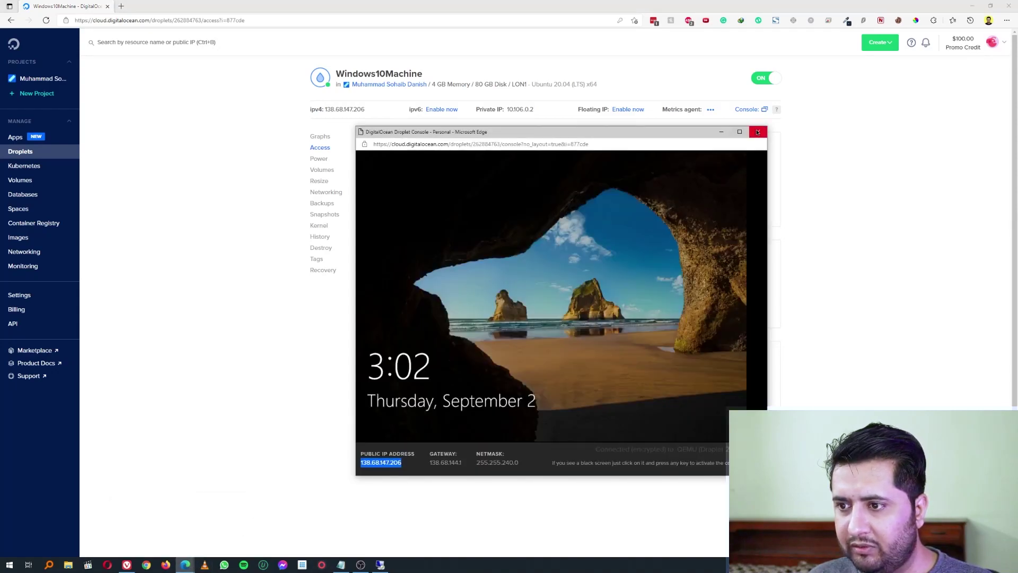
click(757, 132)
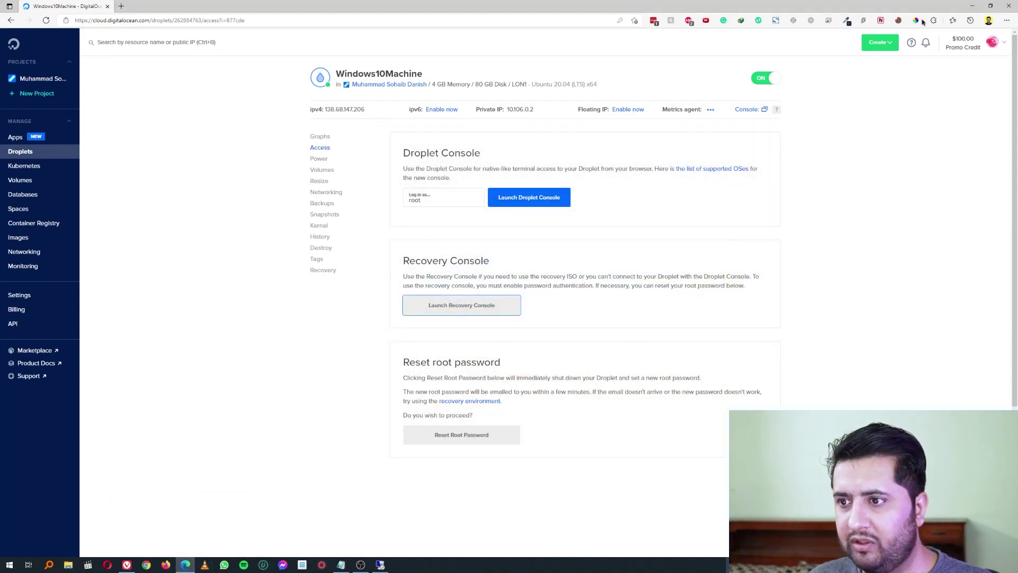
click(973, 5)
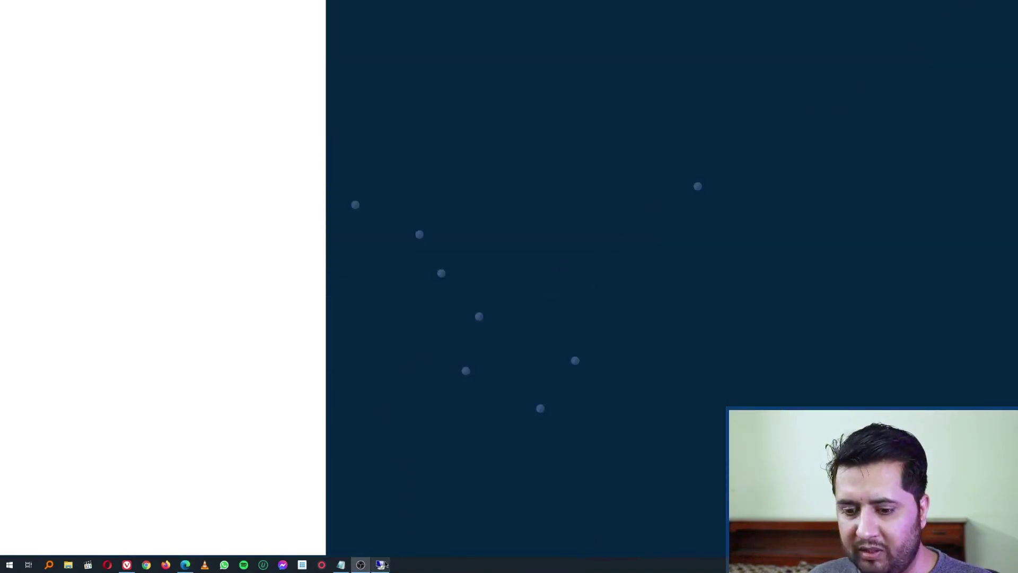
click(380, 564)
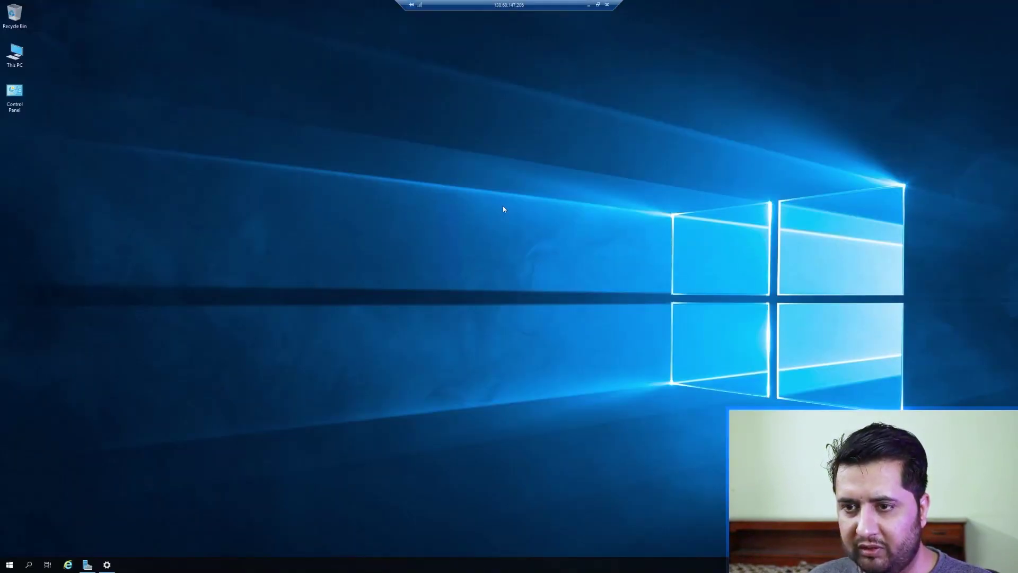
- View the server's System properties from This PC, then close the System window
right_click(19, 56)
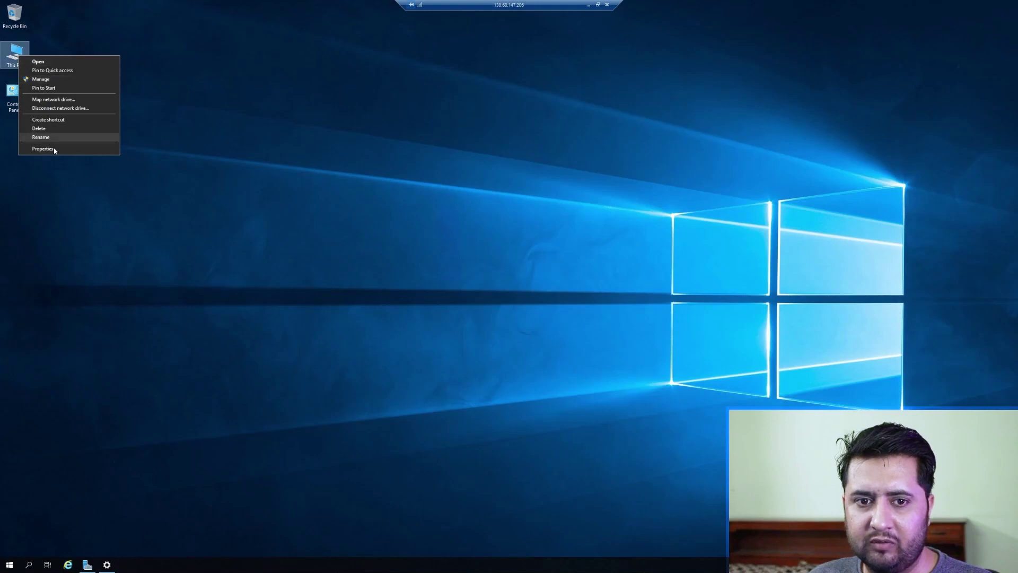
click(46, 149)
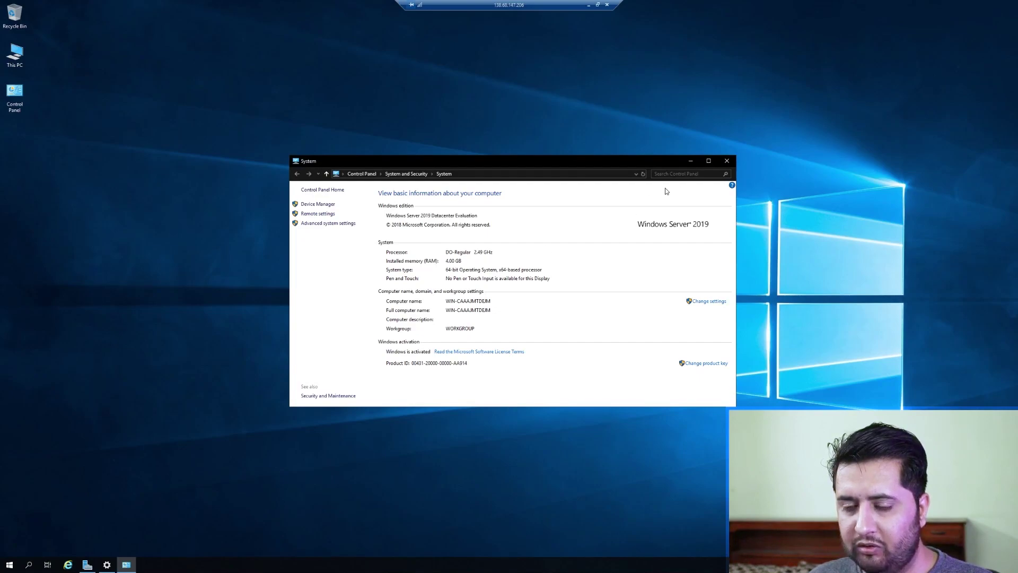
click(727, 161)
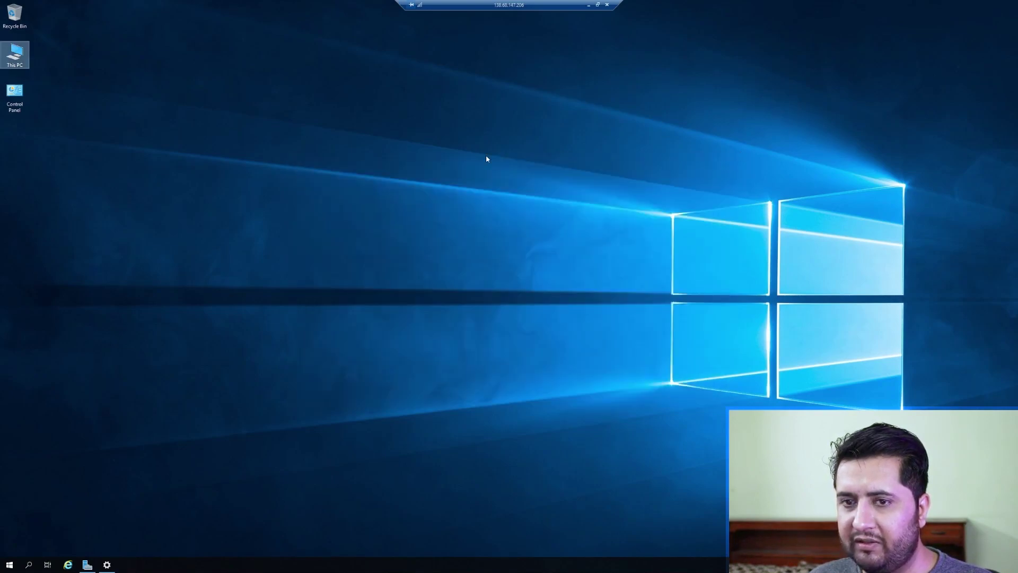
- Open This PC, minimize it to the taskbar, and re-sort the desktop icons
double_click(22, 57)
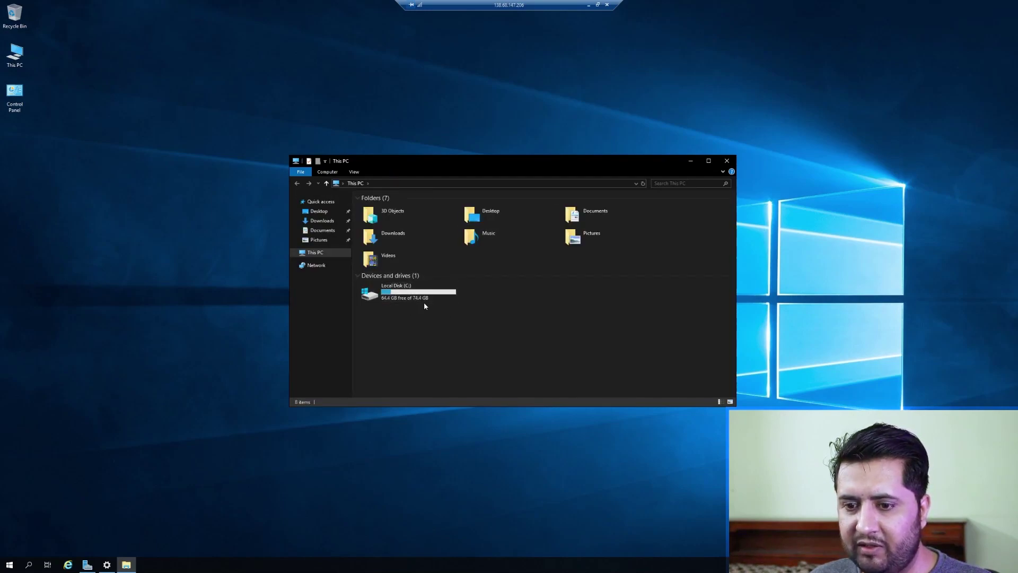
click(693, 160)
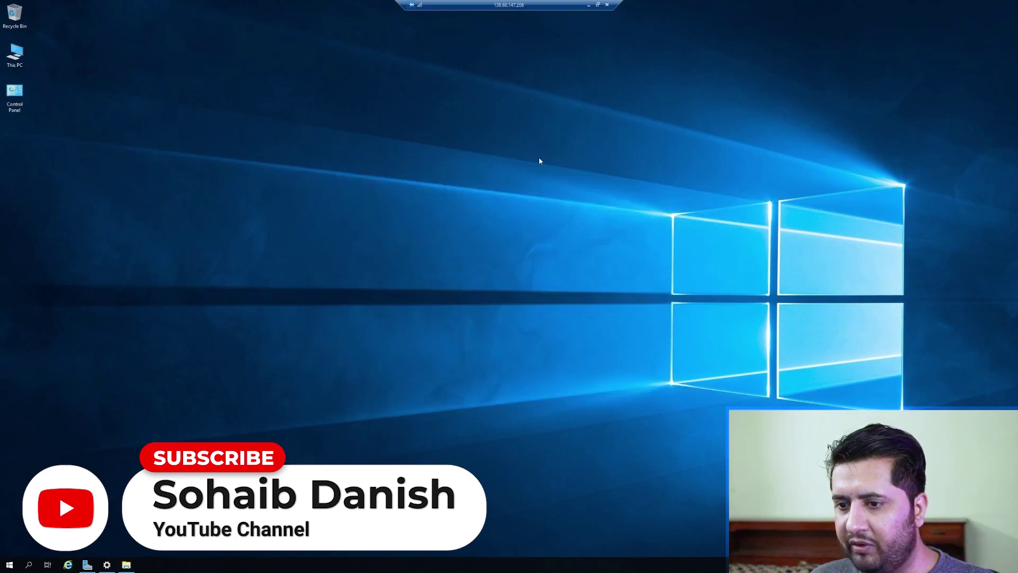
right_click(472, 157)
mouse_move(509, 172)
click(562, 172)
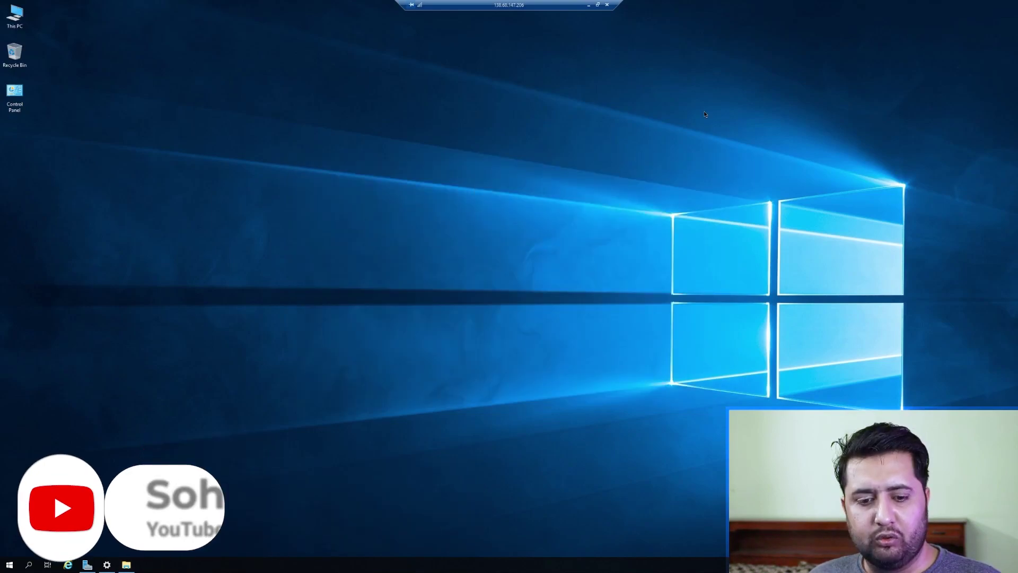